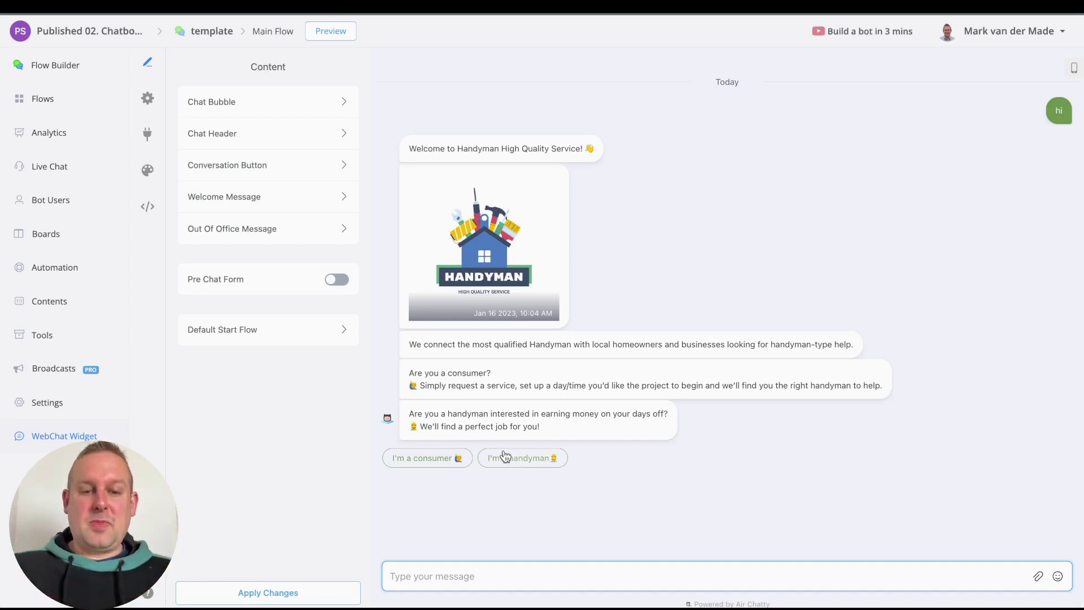
# Step: Choose the consumer path and send the user's first and last name
pyautogui.click(426, 458)
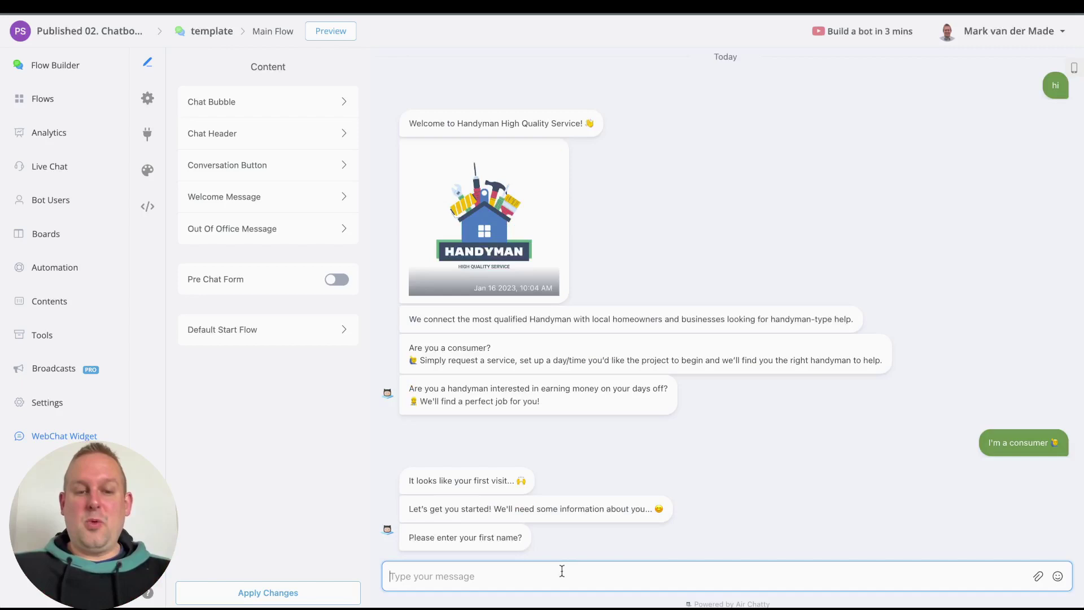
pyautogui.press('Return')
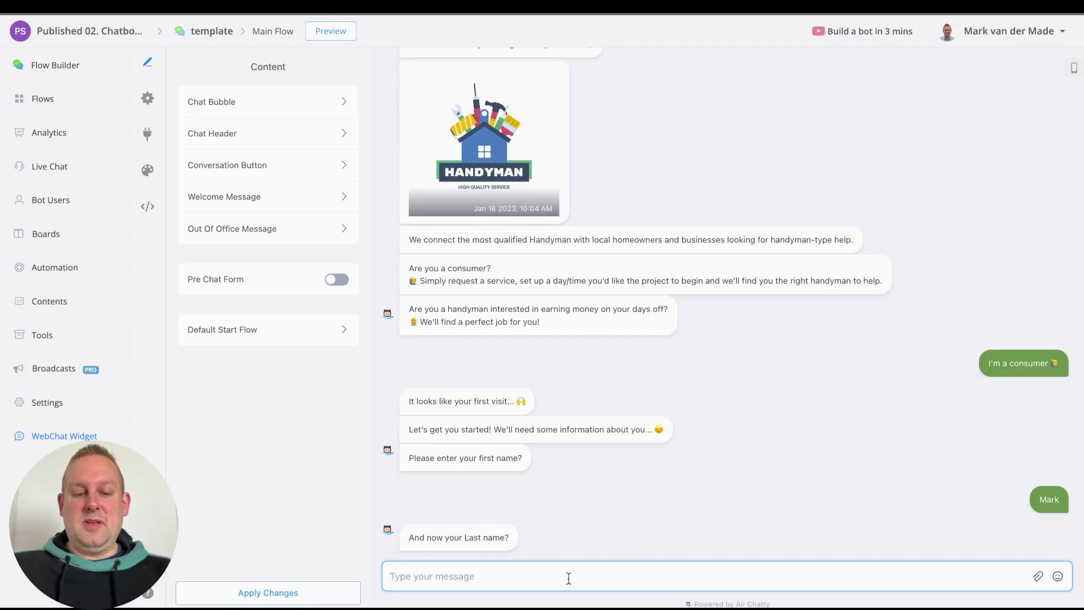
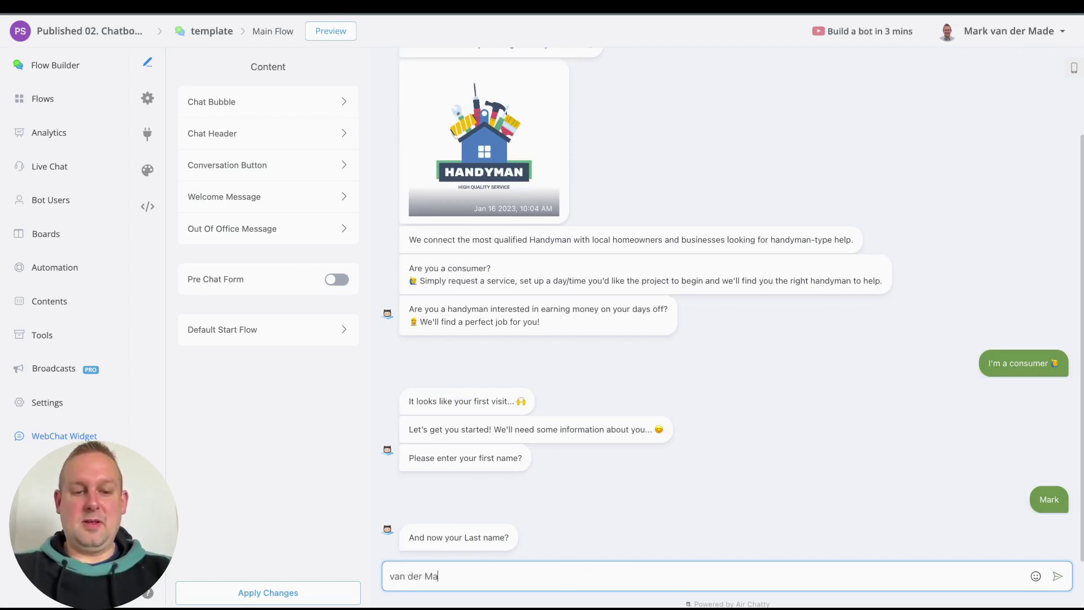
pyautogui.press('Return')
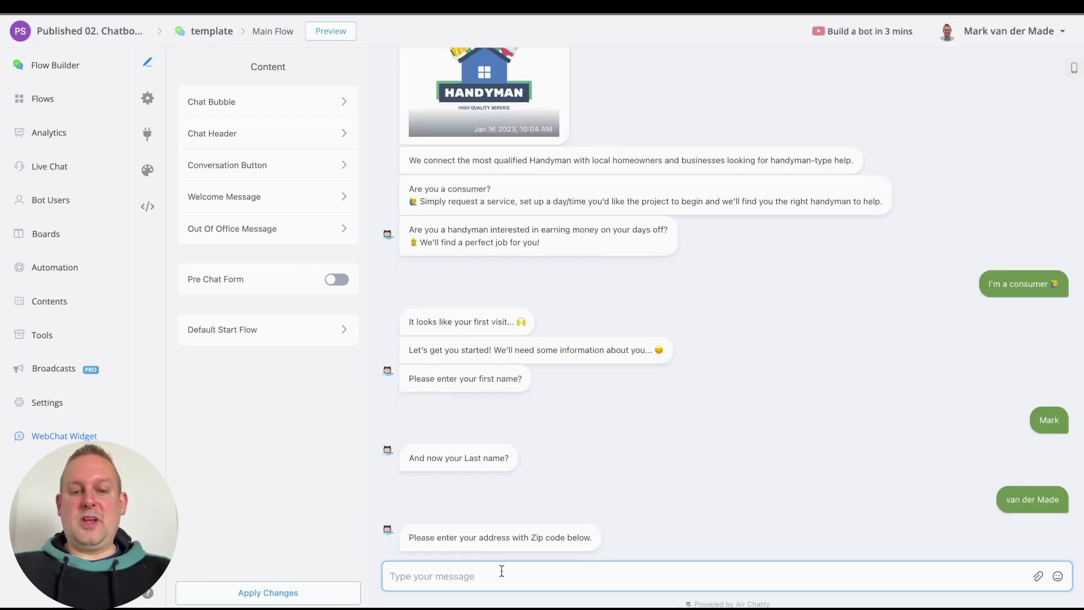
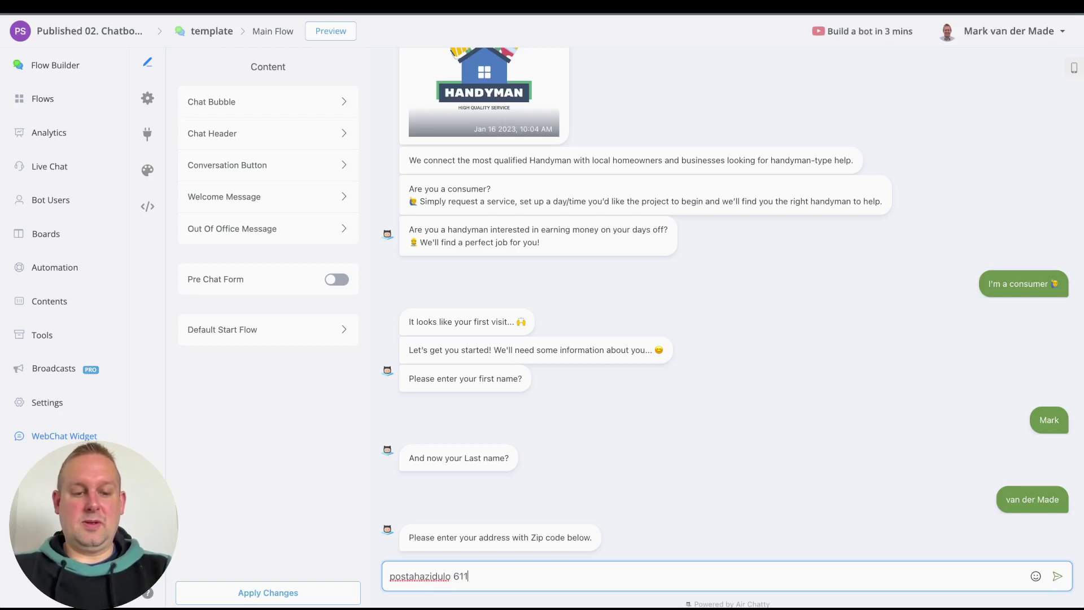
# Step: Send the street address with zip code, the email address and the phone number
pyautogui.press('Return')
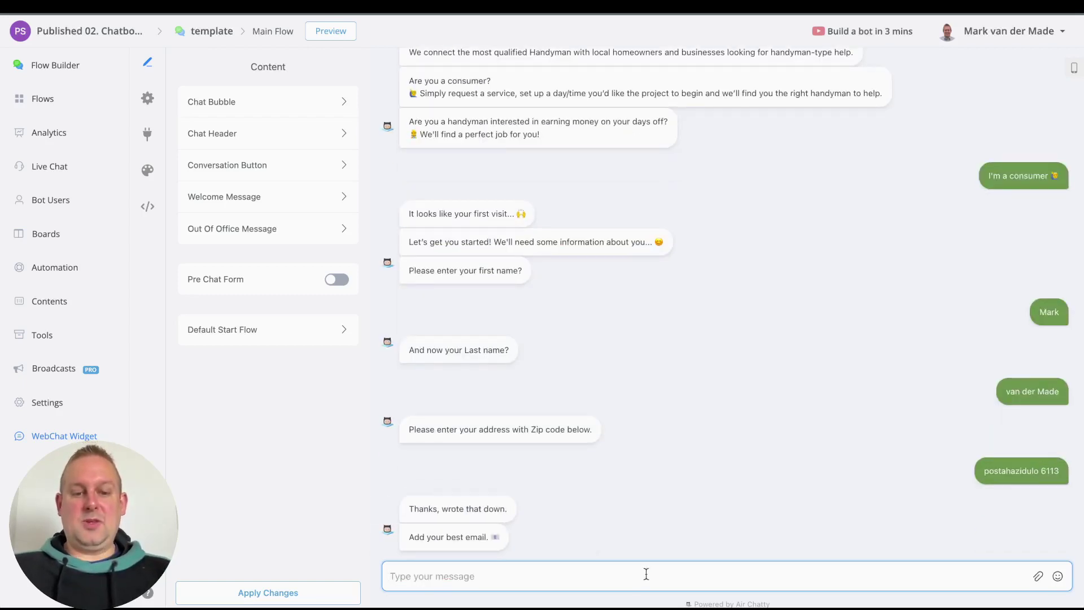
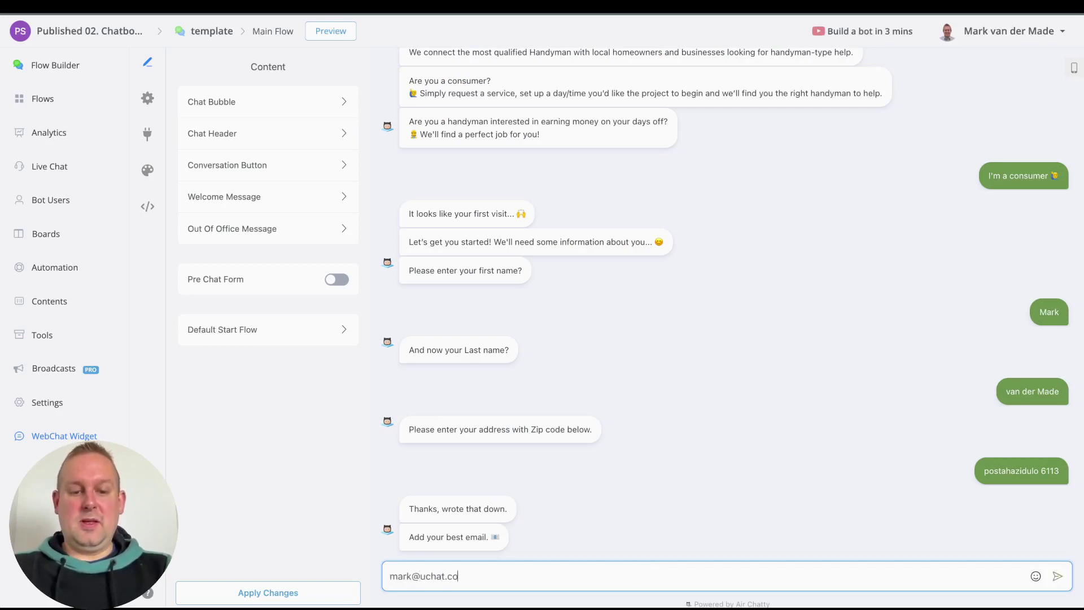
pyautogui.press('Return')
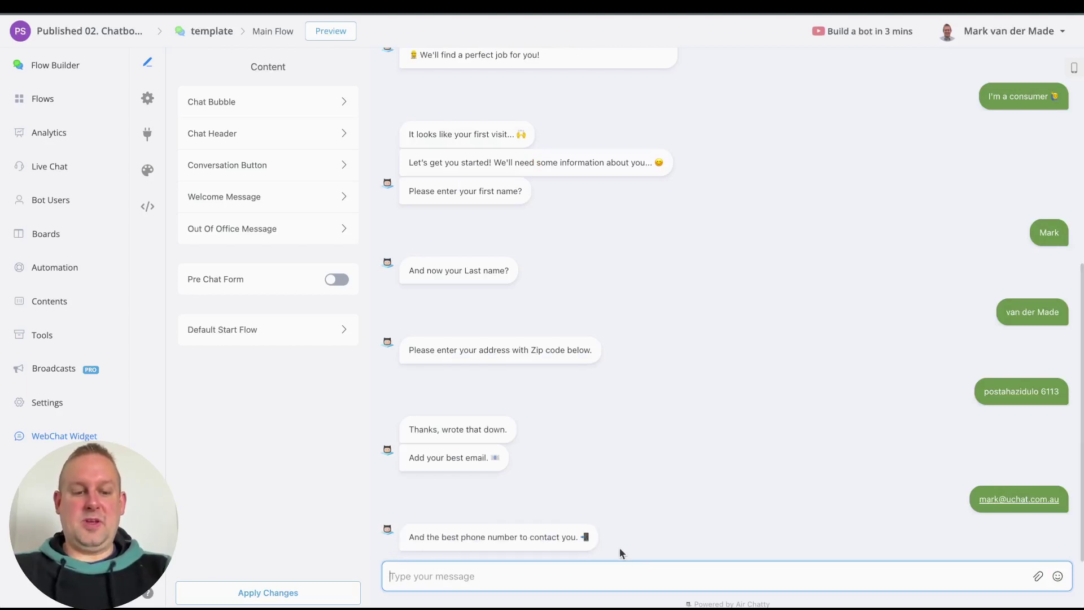
pyautogui.press('Return')
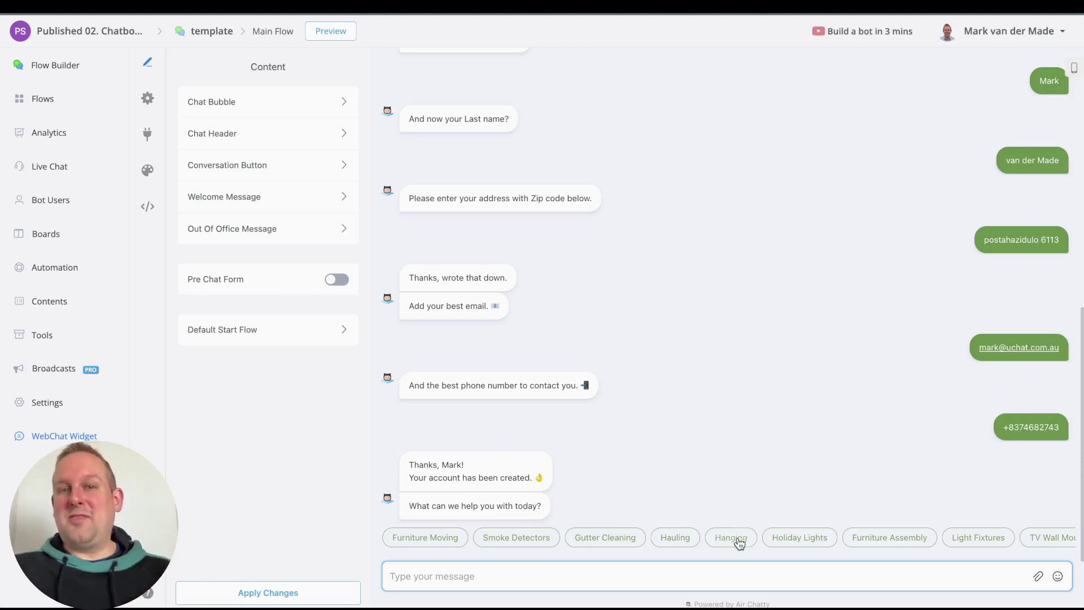
# Step: Browse the service chips and choose Gutter Cleaning
pyautogui.hscroll(3, 704, 549)
pyautogui.hscroll(-3, 624, 550)
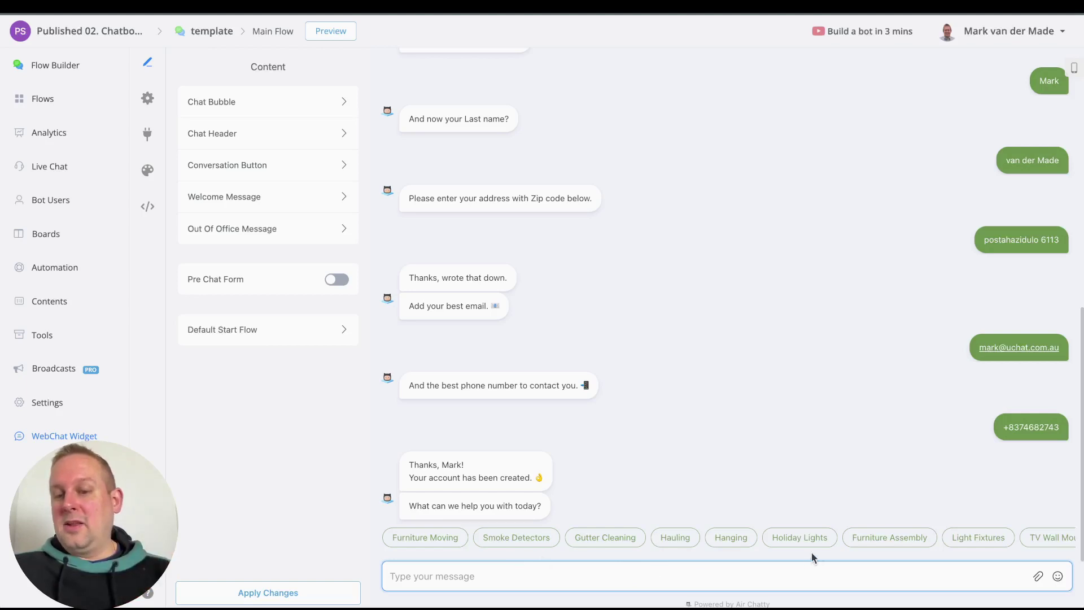
pyautogui.hscroll(3, 881, 547)
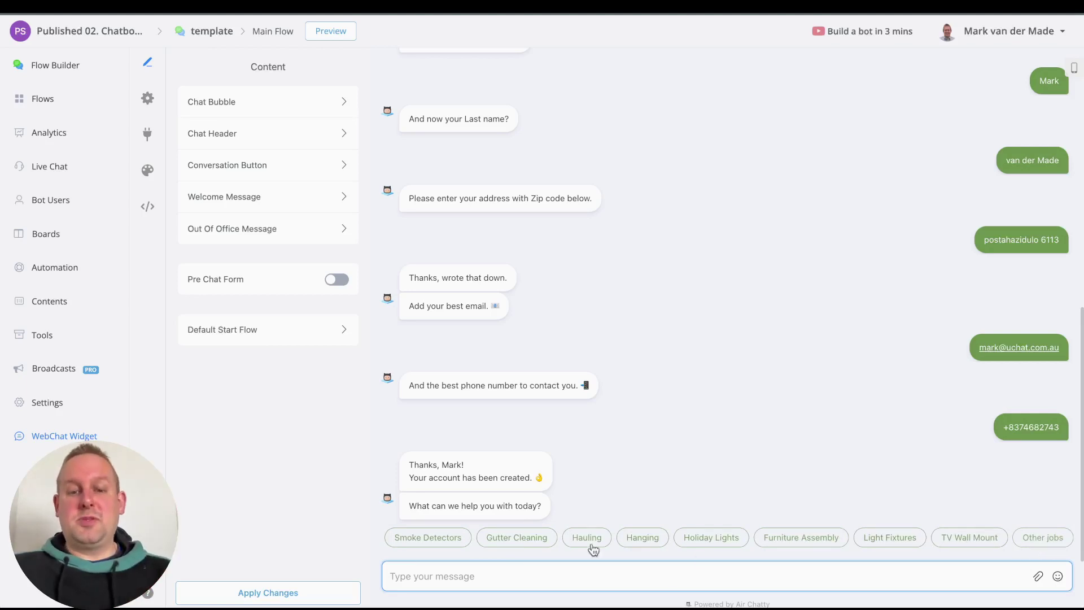
pyautogui.moveTo(525, 536); pyautogui.dragTo(612, 541)
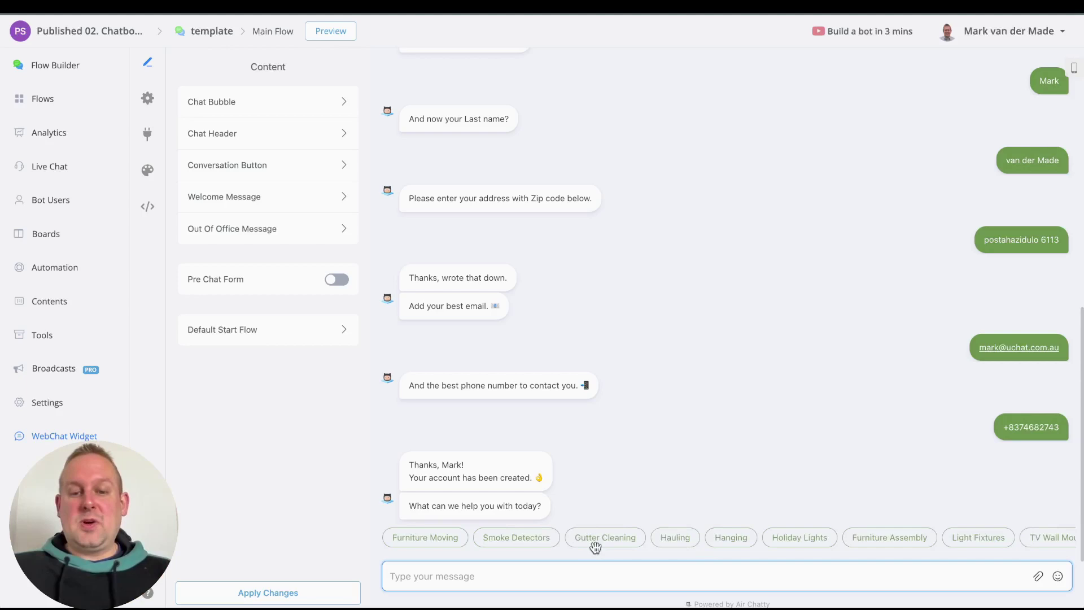
pyautogui.click(596, 541)
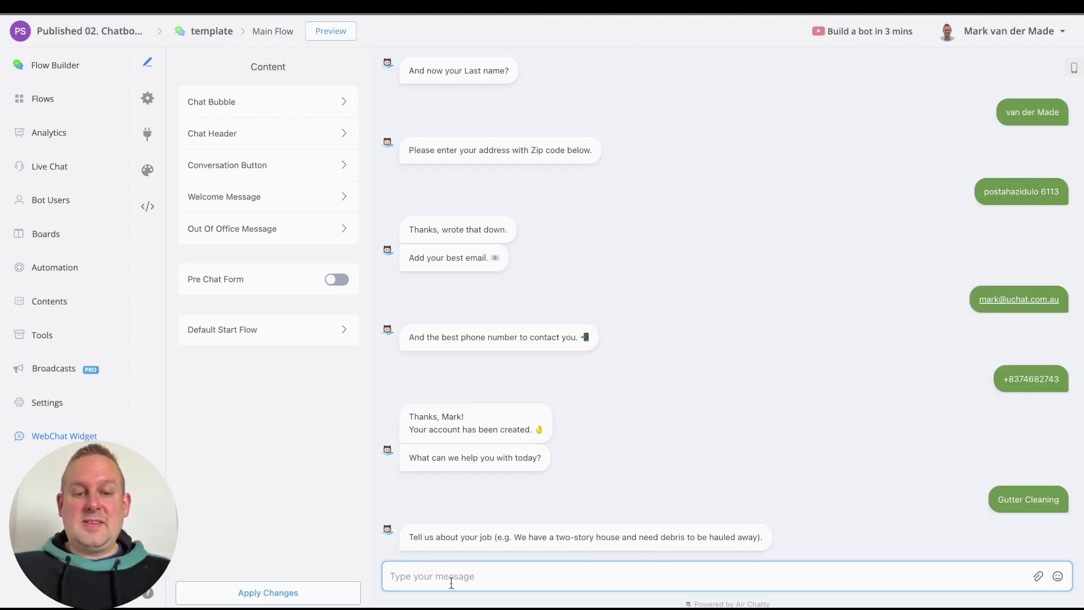
# Step: Describe the job as 'I need all gutters around my property cleaned and unclogged'
pyautogui.write('I')
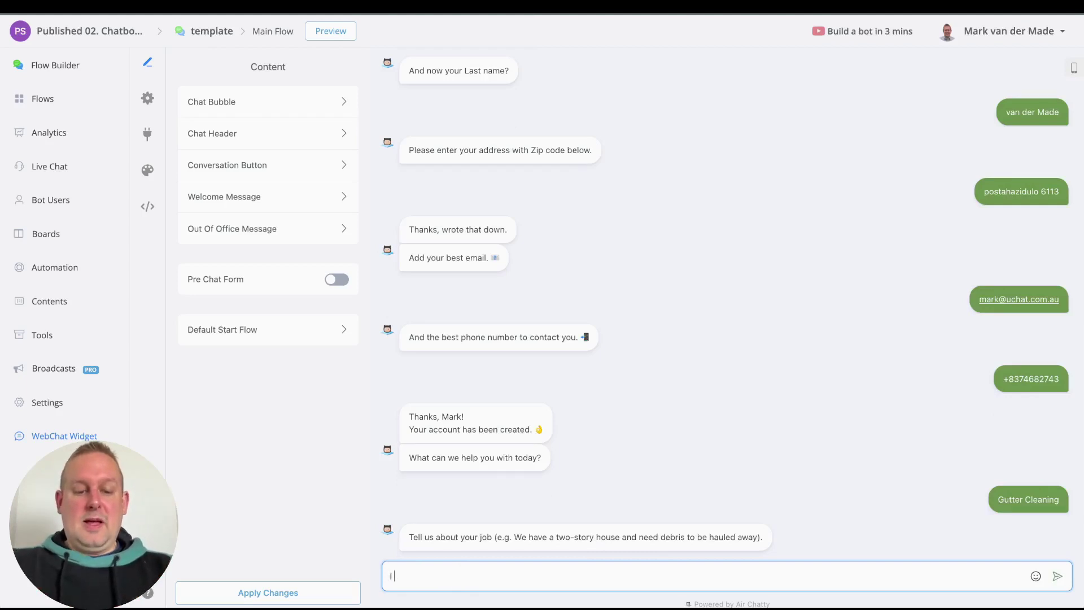
pyautogui.write(' need a')
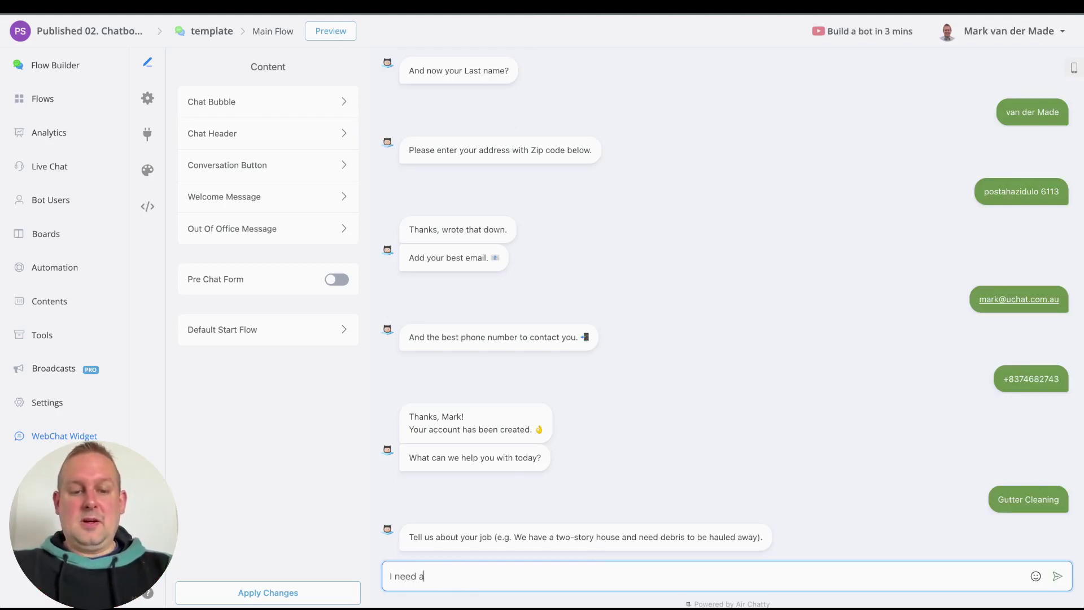
pyautogui.write('ll gutters around')
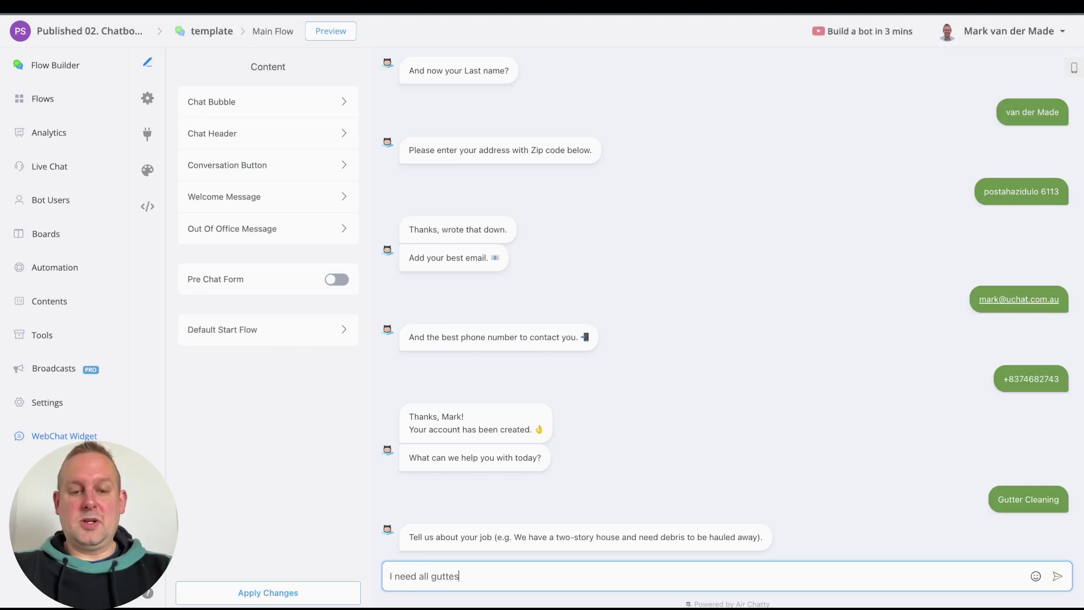
pyautogui.write(' my')
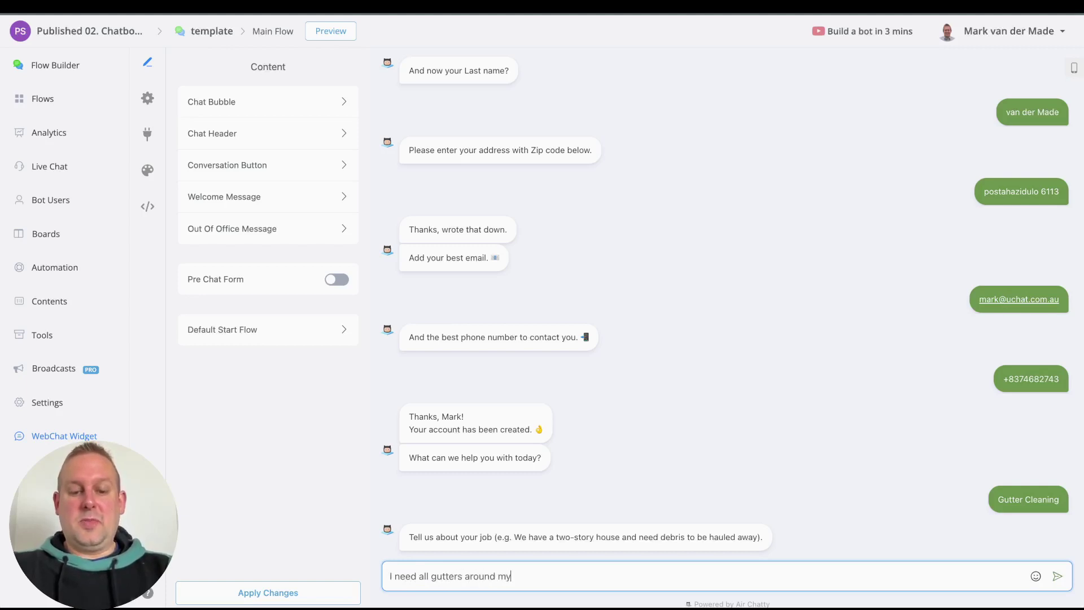
pyautogui.write(' property ')
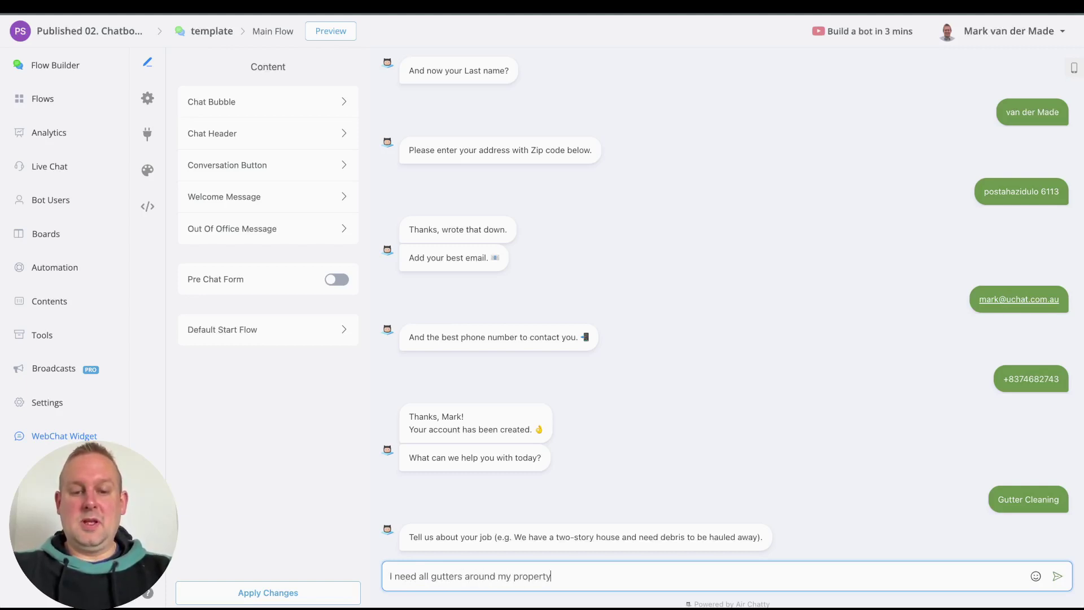
pyautogui.write('cleane')
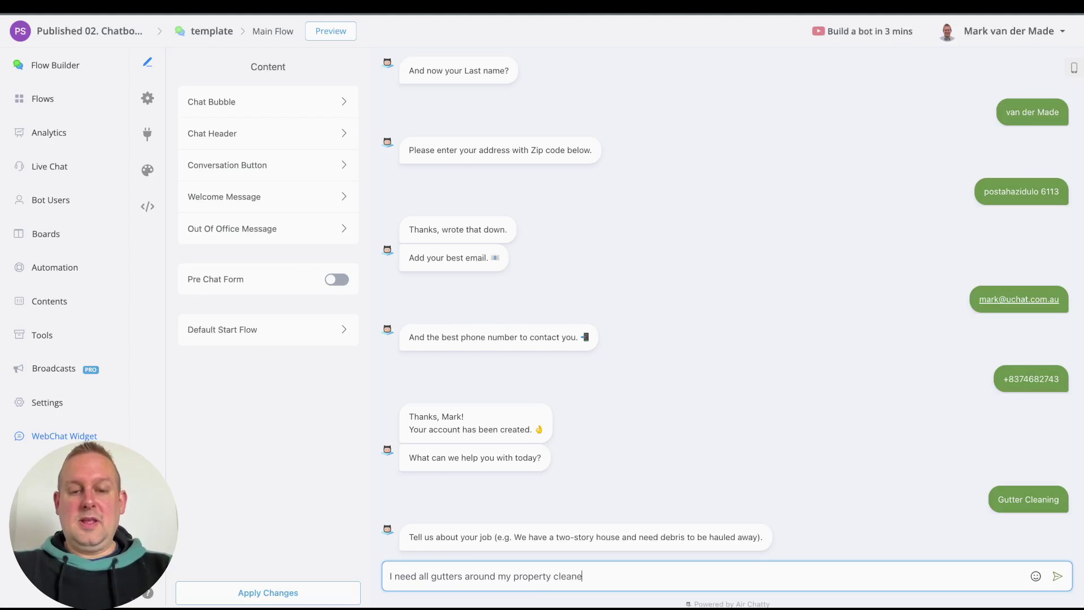
pyautogui.write('d and u')
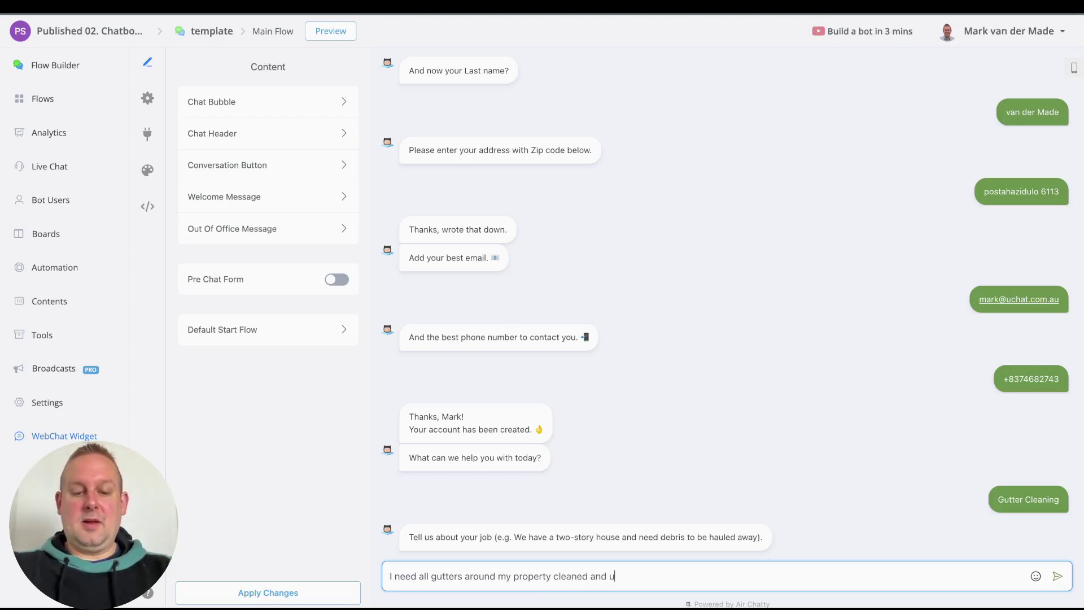
pyautogui.write('nclogged')
pyautogui.press('Return')
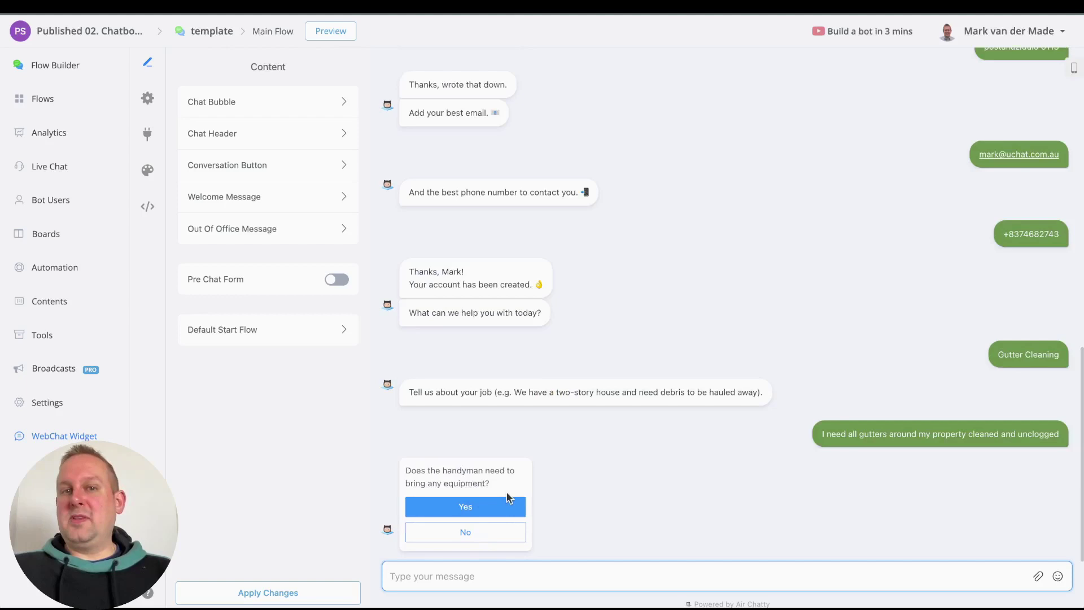
# Step: Answer Yes to equipment, choose All of the above, and estimate Medium (2-3hrs)
pyautogui.click(508, 504)
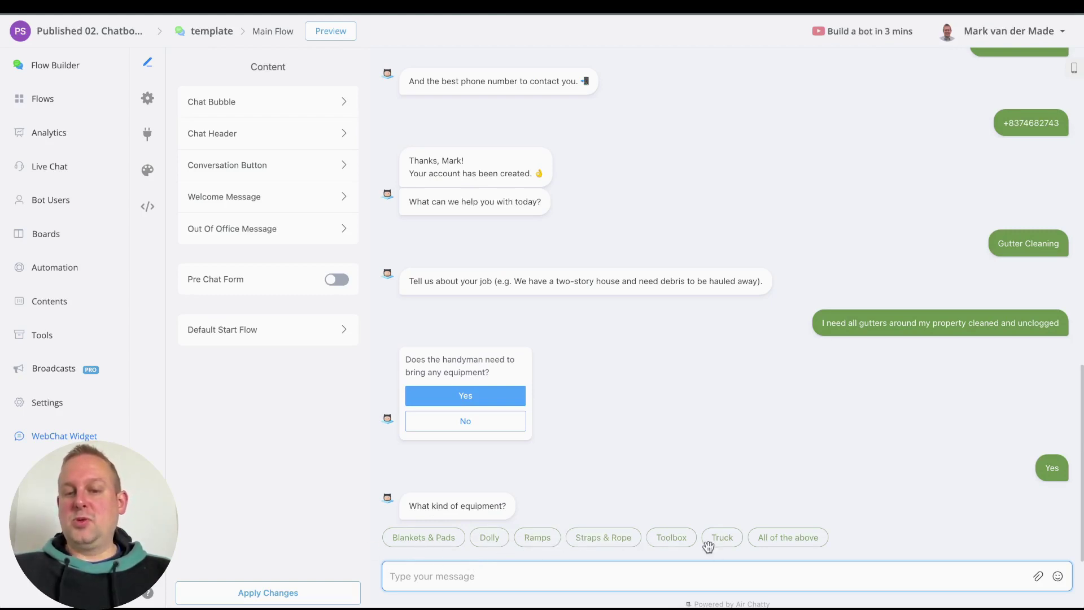
pyautogui.click(766, 542)
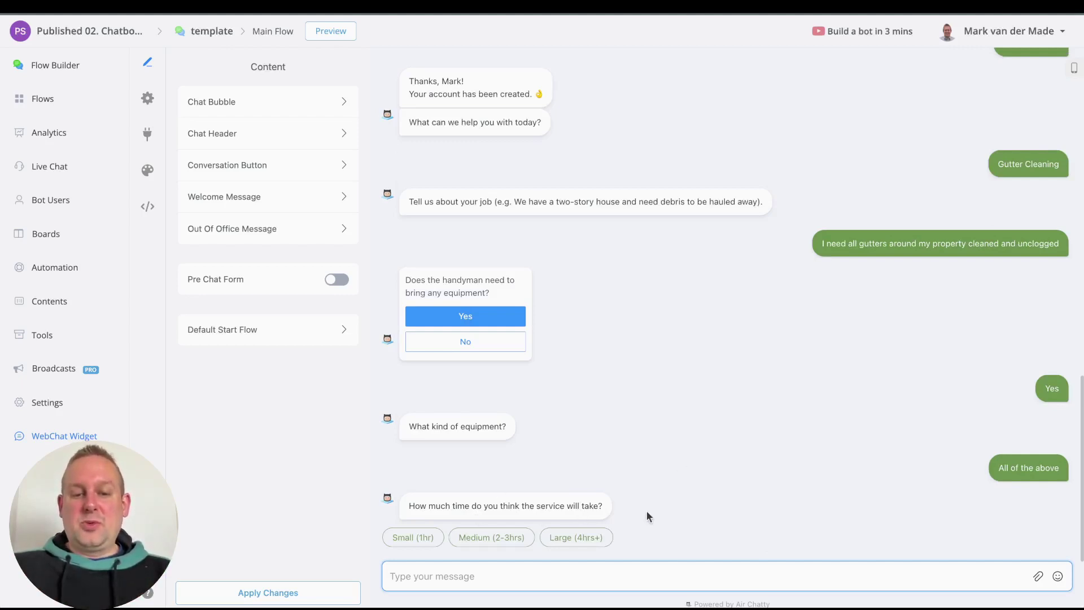
pyautogui.click(467, 544)
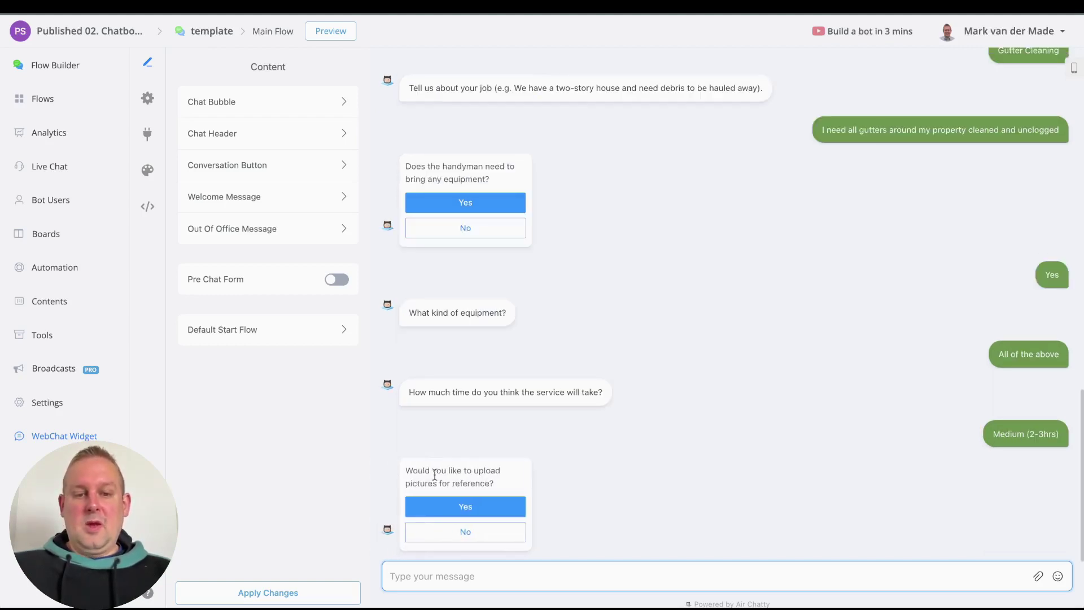
# Step: Decline reference pictures and schedule the job for Tomorrow, Morning (8am-12pm)
pyautogui.click(489, 534)
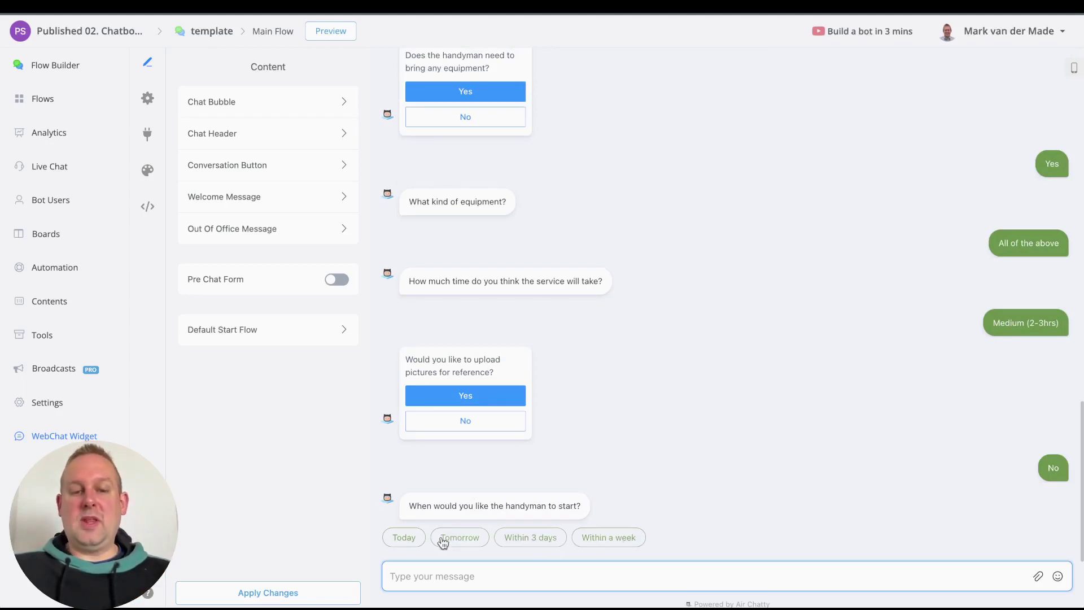
pyautogui.click(466, 537)
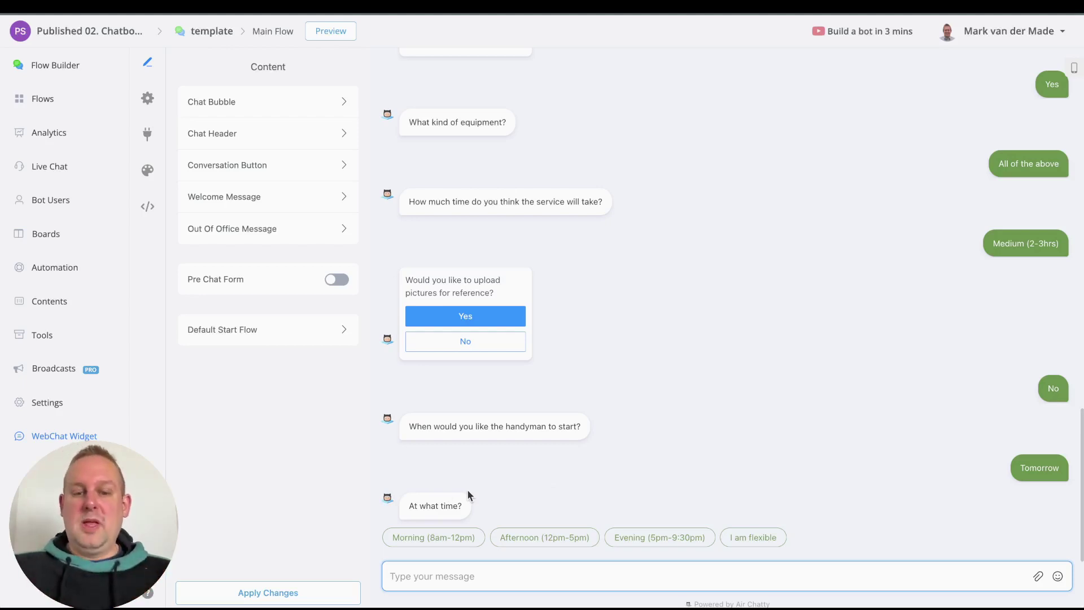
pyautogui.click(458, 542)
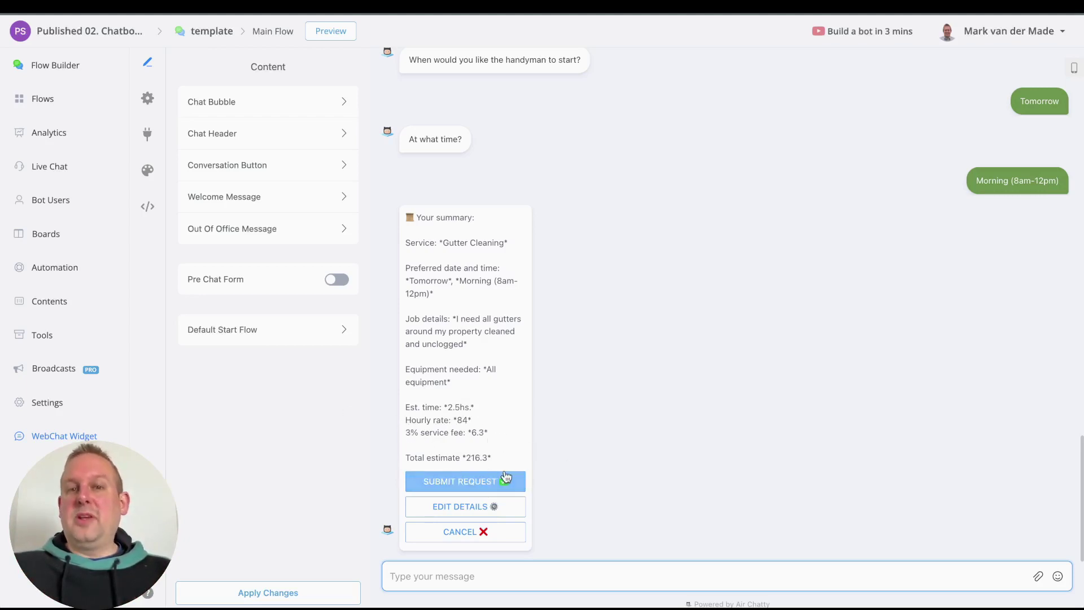
# Step: Submit the gutter cleaning request, view the account profile, then go to the Flows list
pyautogui.click(479, 480)
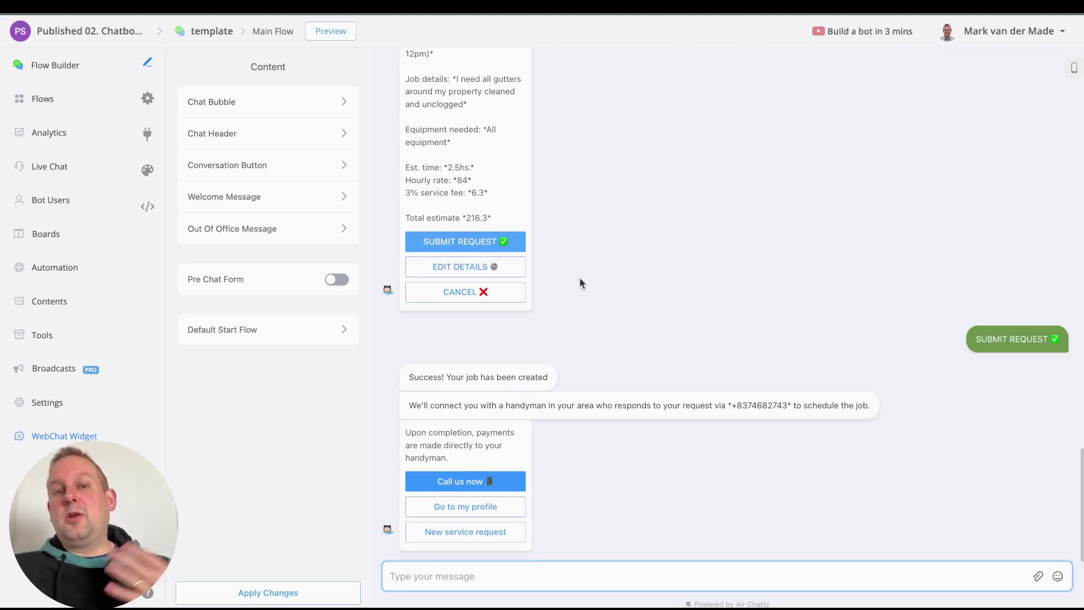
pyautogui.click(481, 511)
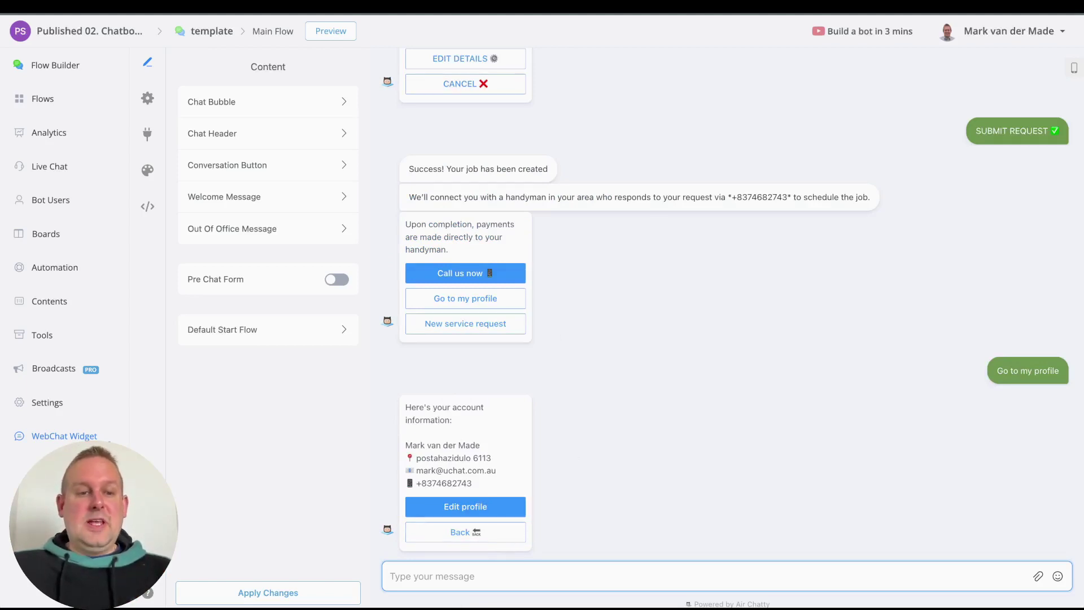
pyautogui.click(43, 106)
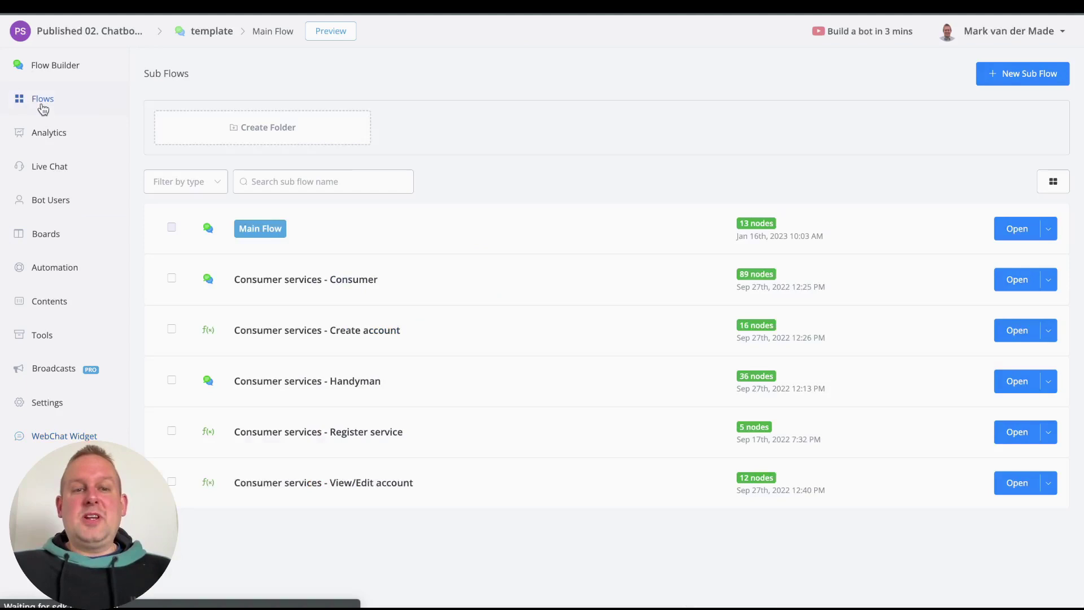
# Step: Open Main Flow as a draft, select the Handyman node and bring up its preview options
pyautogui.click(1021, 234)
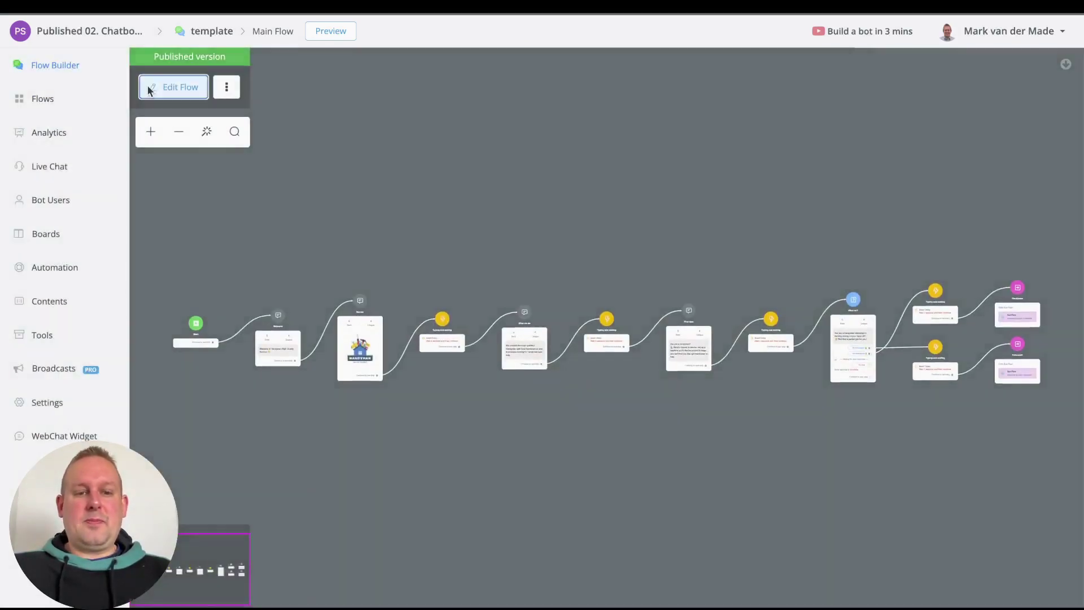
pyautogui.click(148, 87)
pyautogui.scroll(5, 721, 449)
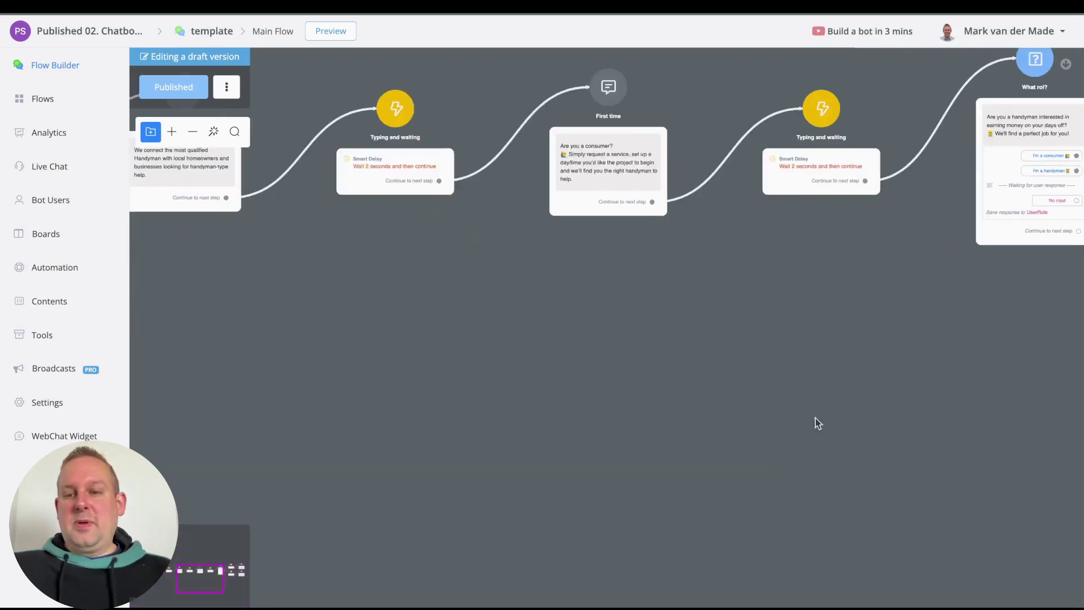
pyautogui.hscroll(10, 815, 418)
pyautogui.scroll(6, 757, 363)
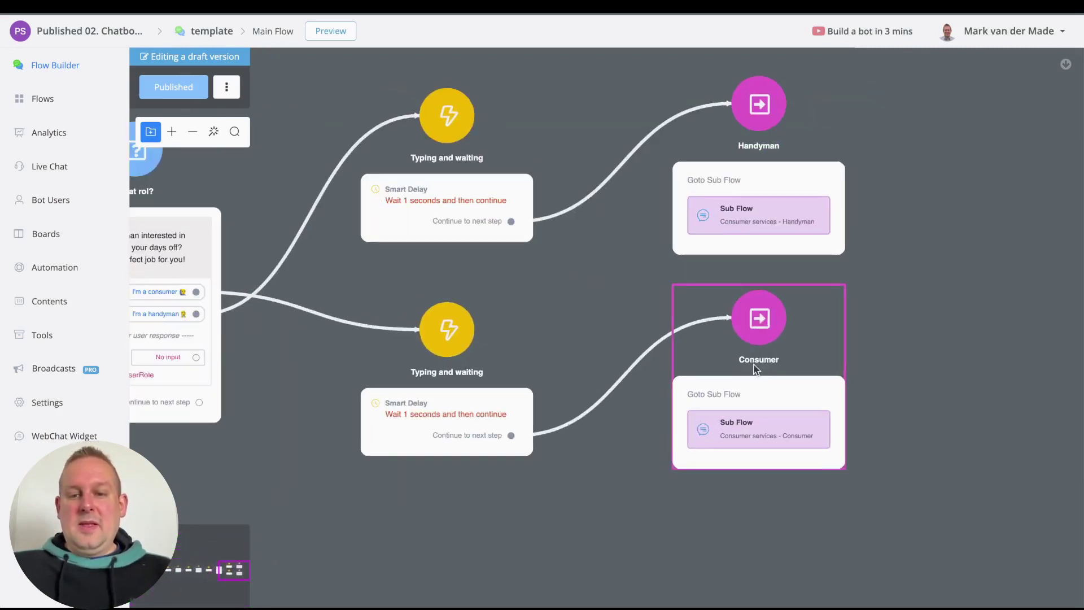
pyautogui.scroll(-5, 637, 341)
pyautogui.moveTo(511, 298); pyautogui.dragTo(612, 382)
pyautogui.click(738, 256)
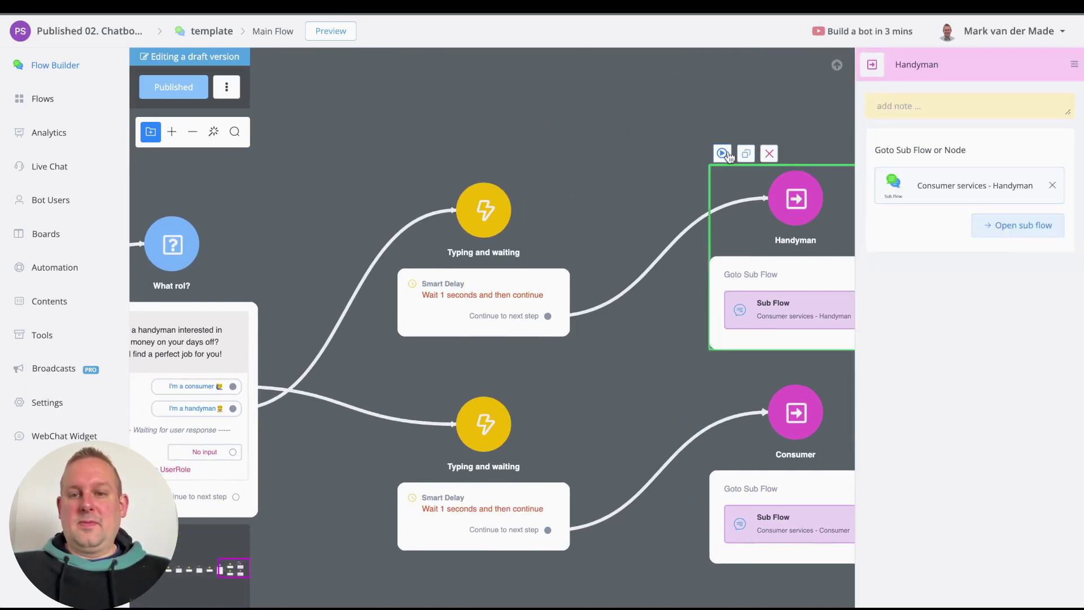
pyautogui.click(722, 153)
# Step: Preview the Handyman step on the Web channel in a popup, enlarged by dragging its corner
pyautogui.click(511, 140)
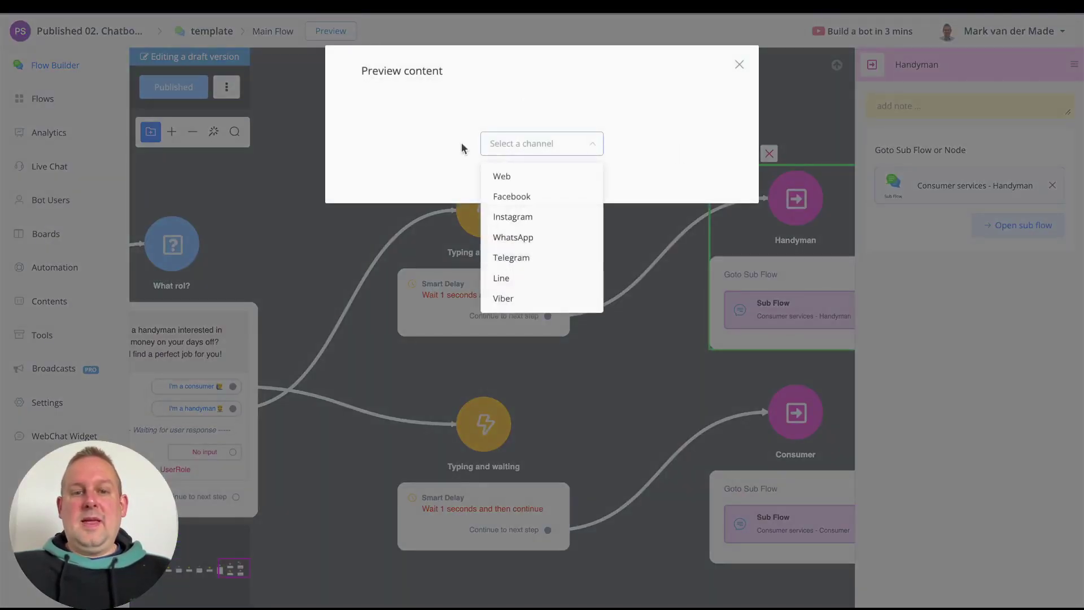
pyautogui.click(510, 176)
pyautogui.click(528, 178)
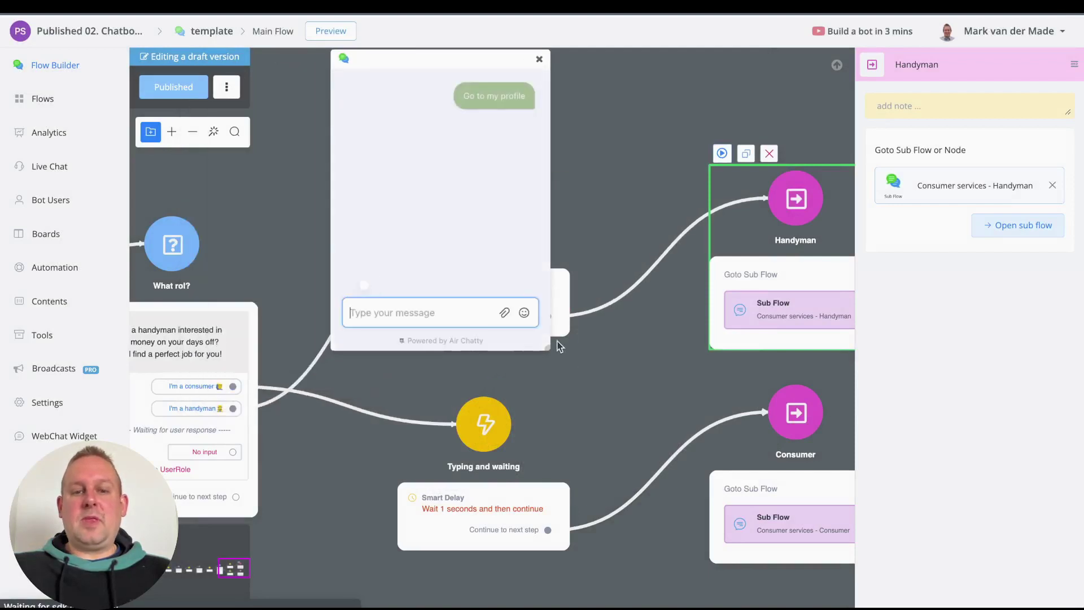
pyautogui.moveTo(549, 347); pyautogui.dragTo(847, 523)
pyautogui.moveTo(783, 483); pyautogui.dragTo(935, 571)
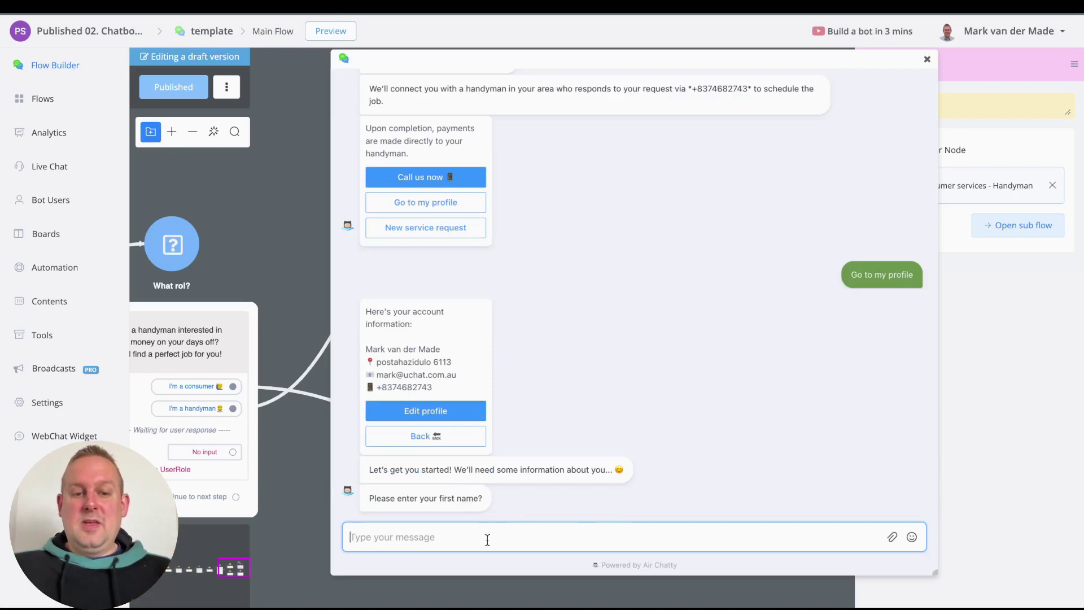
# Step: Send the handyman's first name and last name, fixing a typo in the last name
pyautogui.write('Mark')
pyautogui.press('Return')
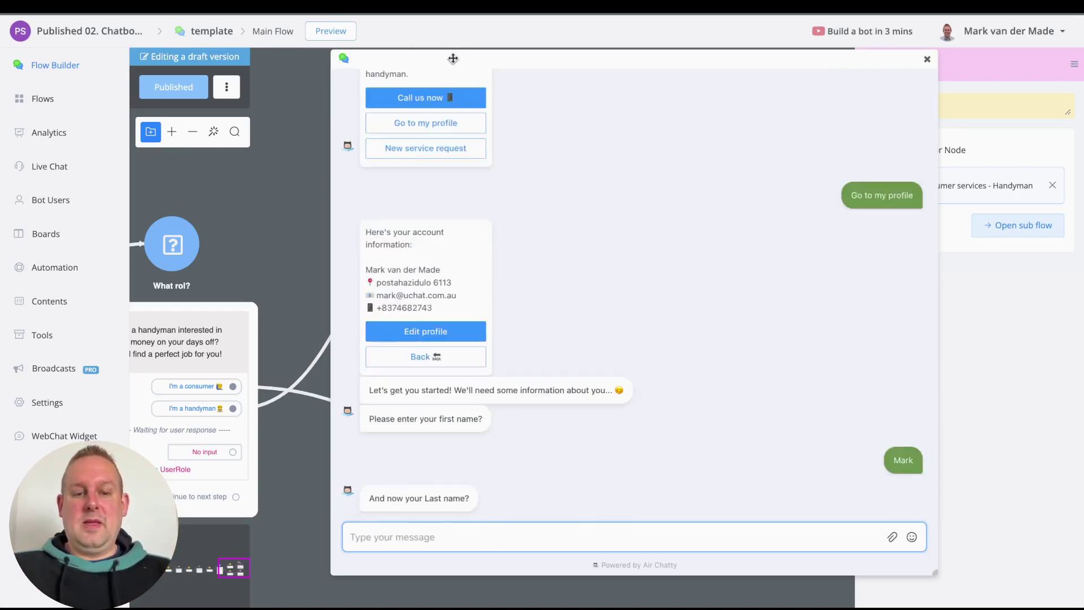
pyautogui.write('va')
pyautogui.press('BackSpace')
pyautogui.press('BackSpace')
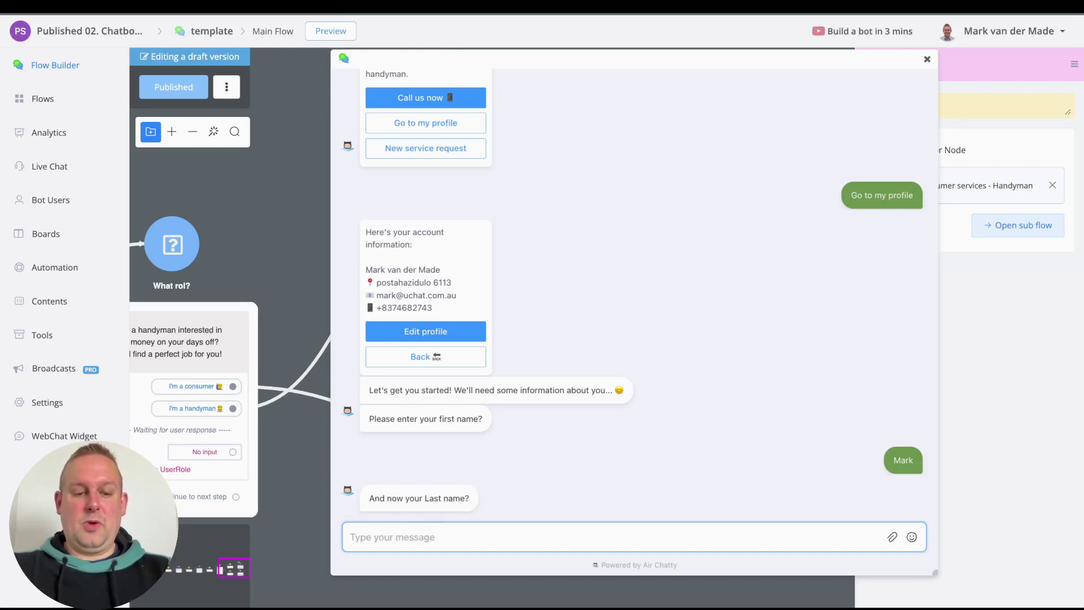
pyautogui.write('Doe')
pyautogui.press('Return')
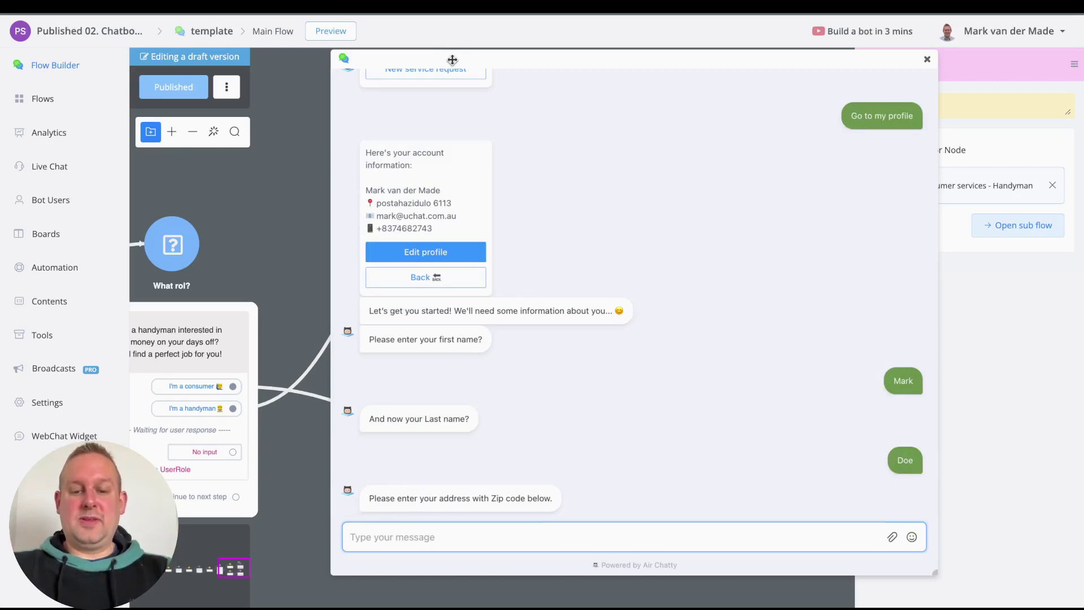
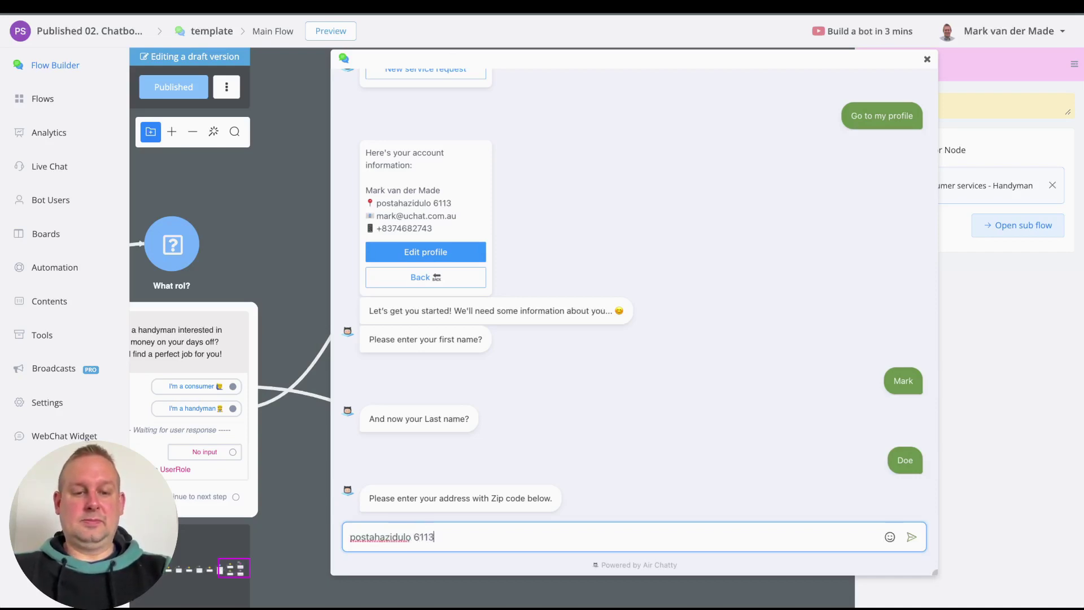
# Step: Send the address with zip code, the email address and the phone number
pyautogui.press('Return')
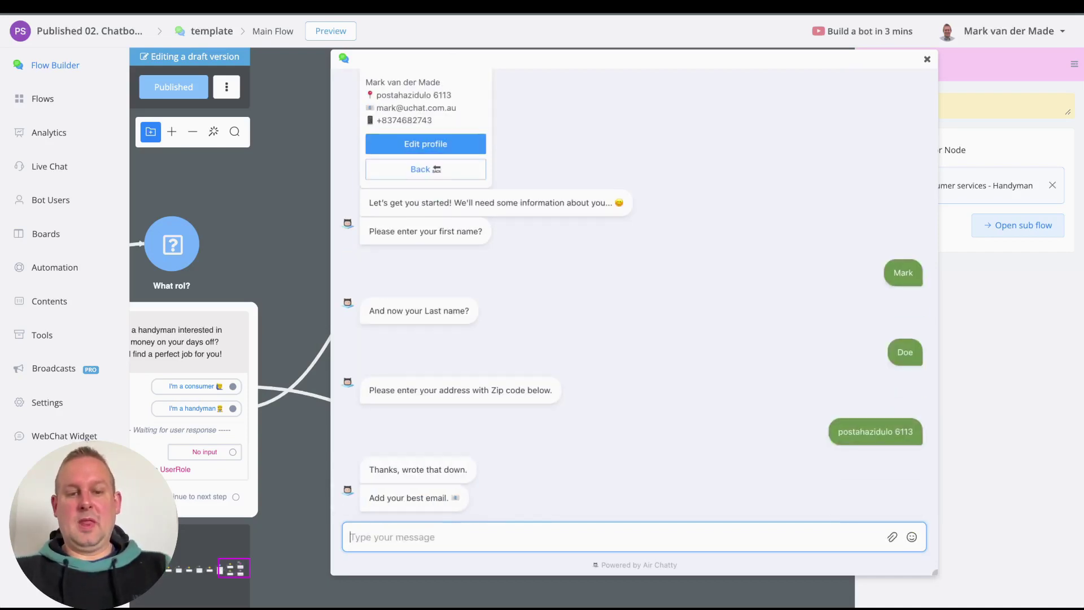
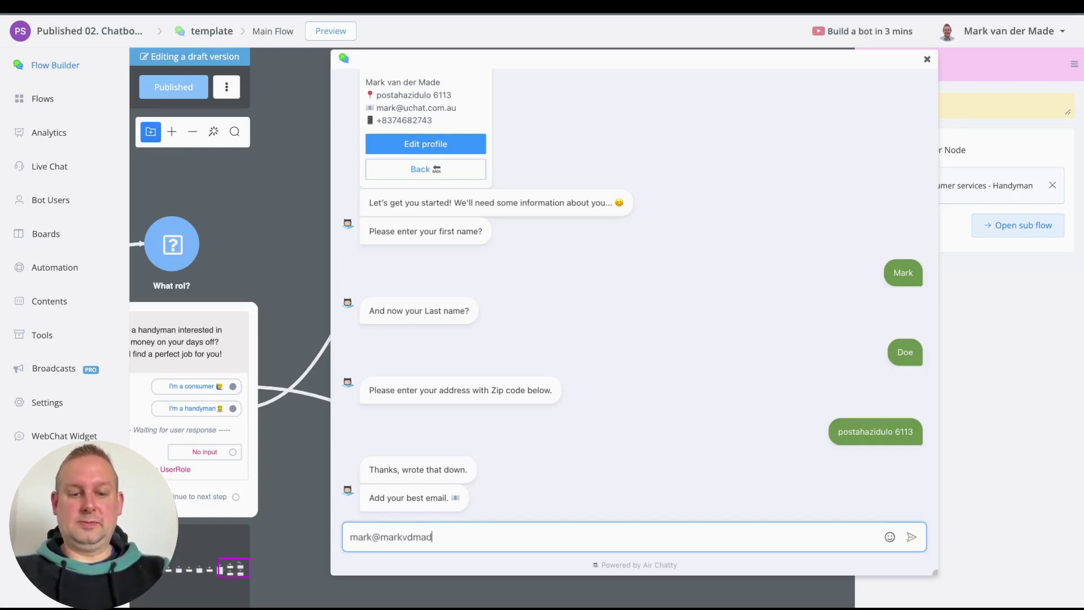
pyautogui.press('Return')
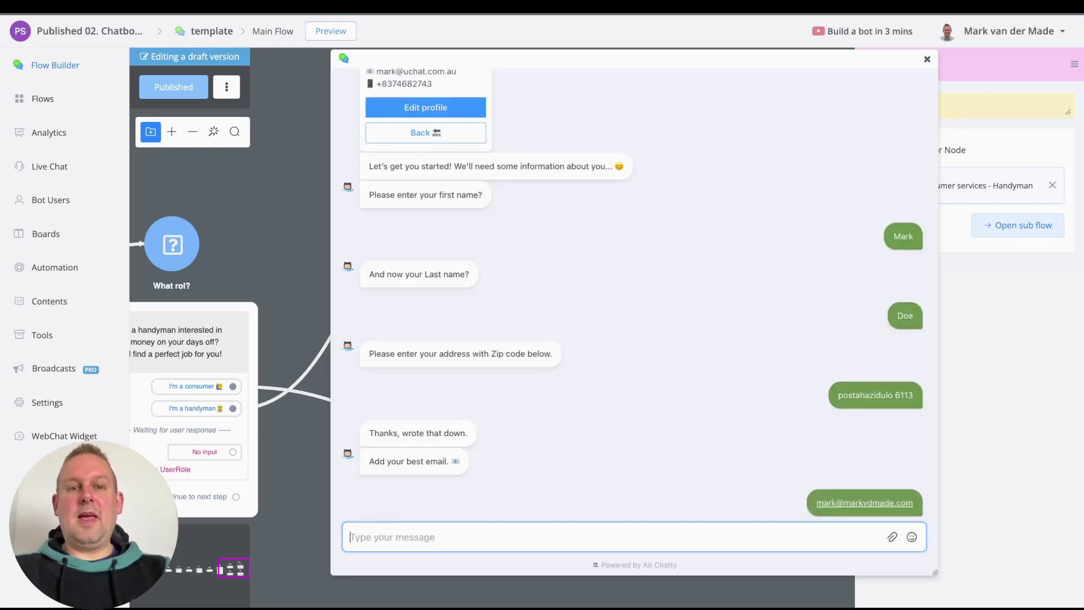
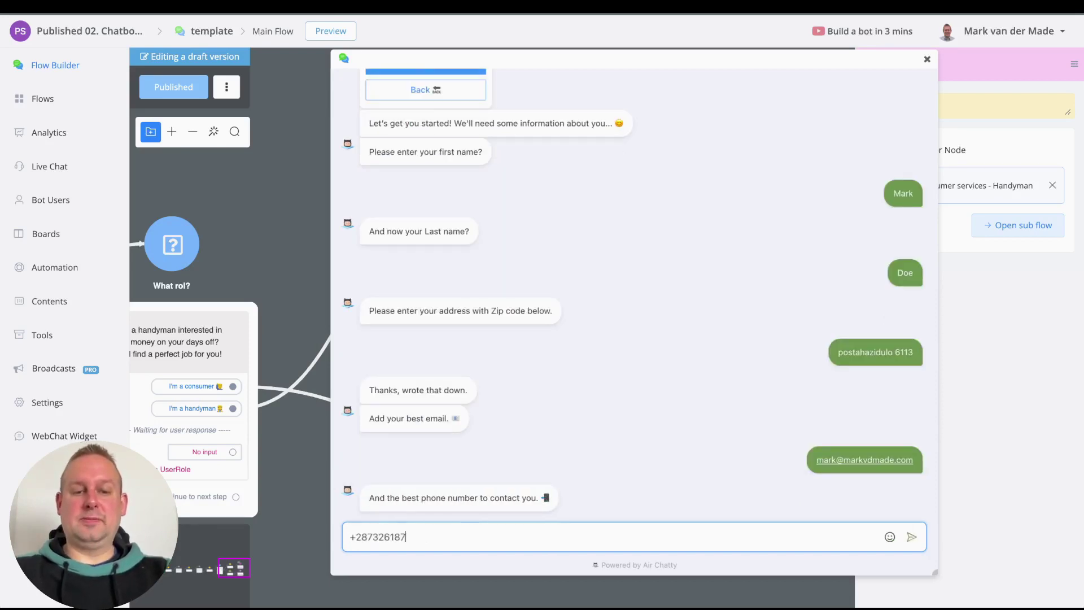
pyautogui.press('Return')
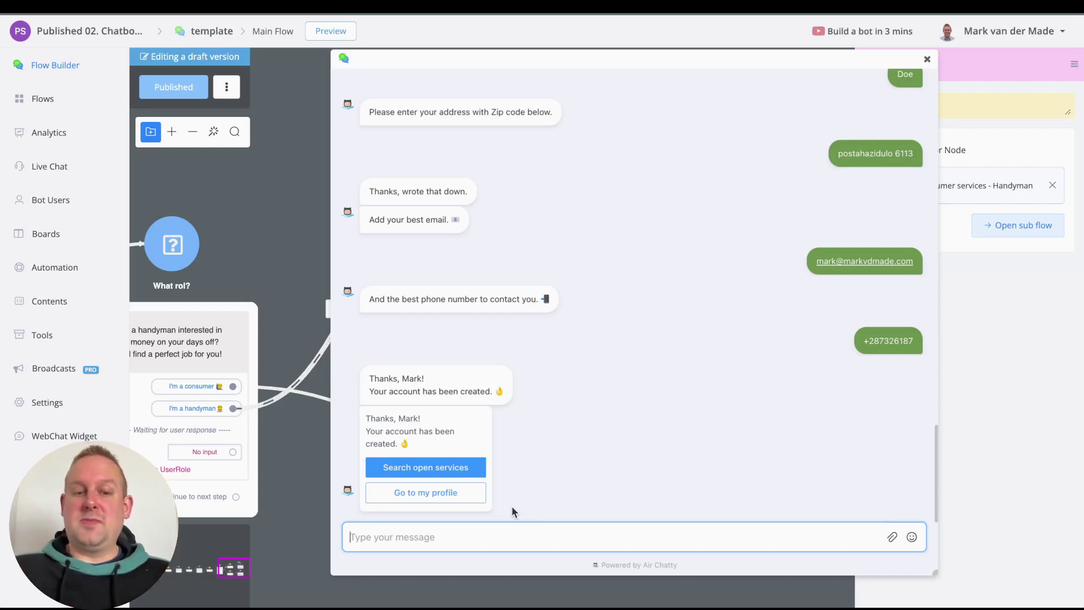
# Step: Search open services, browse the service cards, and apply for Service #9
pyautogui.click(447, 467)
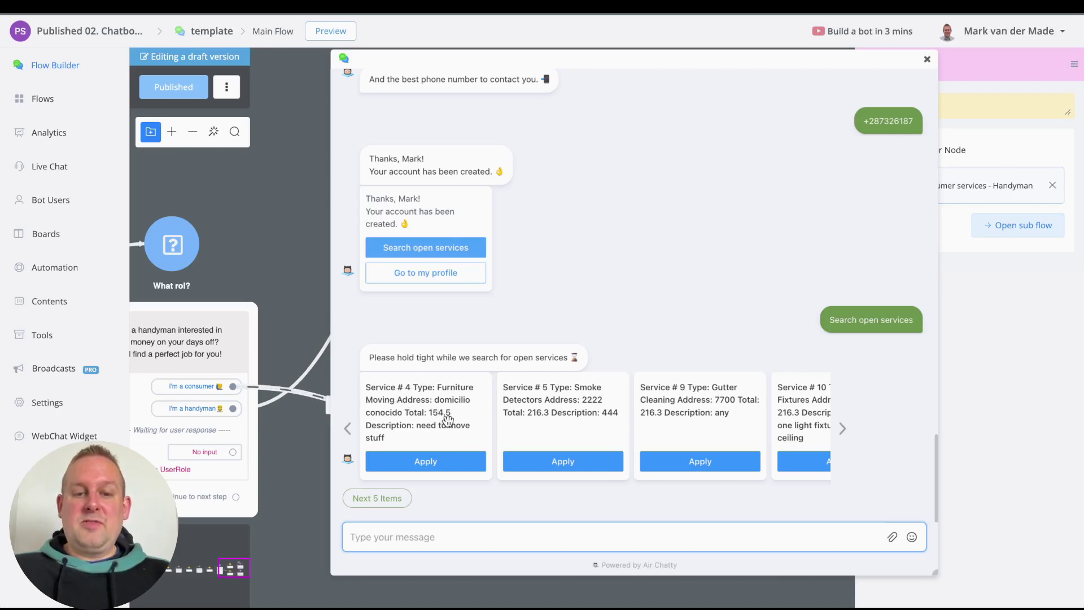
pyautogui.click(424, 468)
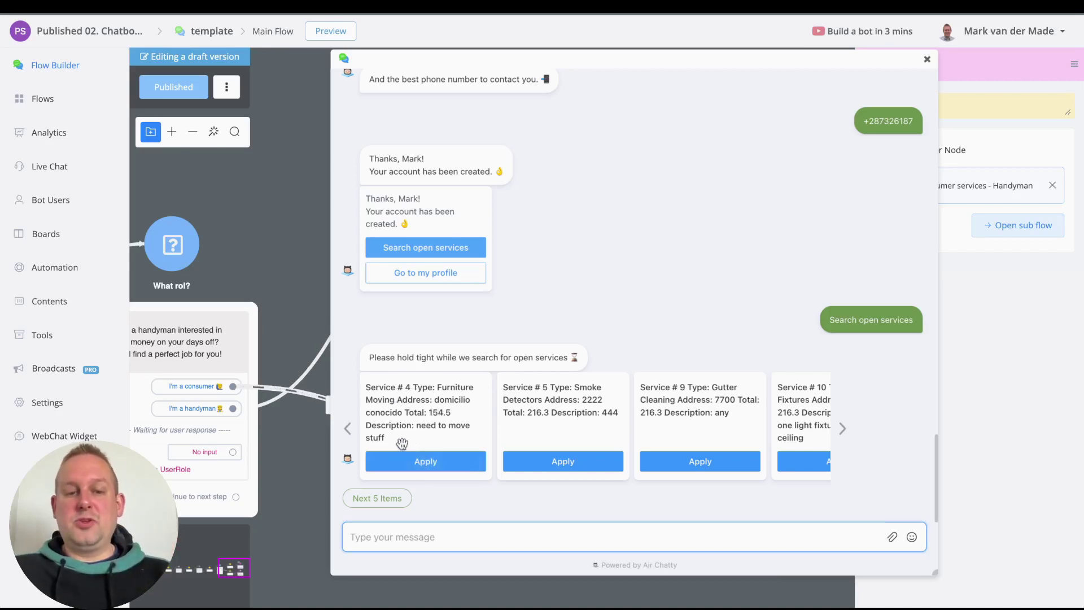
pyautogui.click(838, 429)
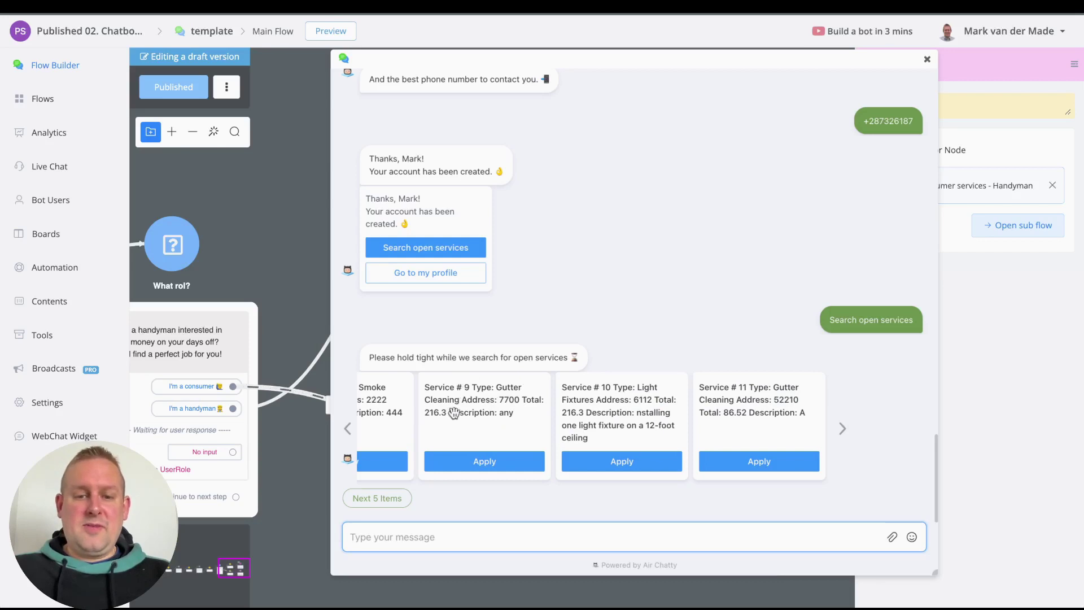
pyautogui.click(477, 463)
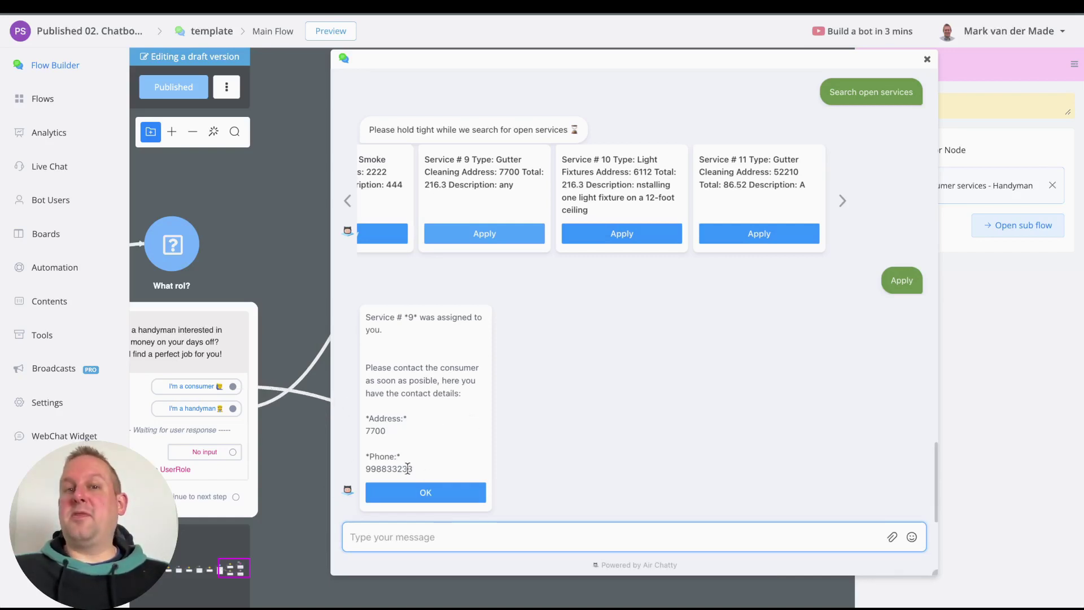
# Step: Confirm the handyman assignment with OK, then view the $99 Chatbot for Consumer Services template page
pyautogui.click(441, 497)
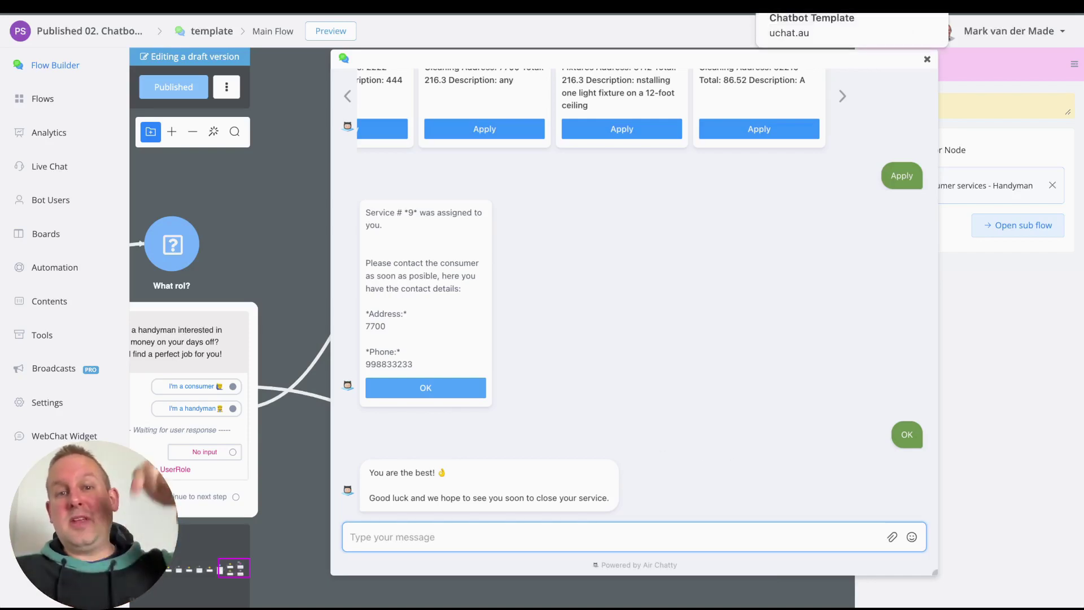
pyautogui.click(790, 6)
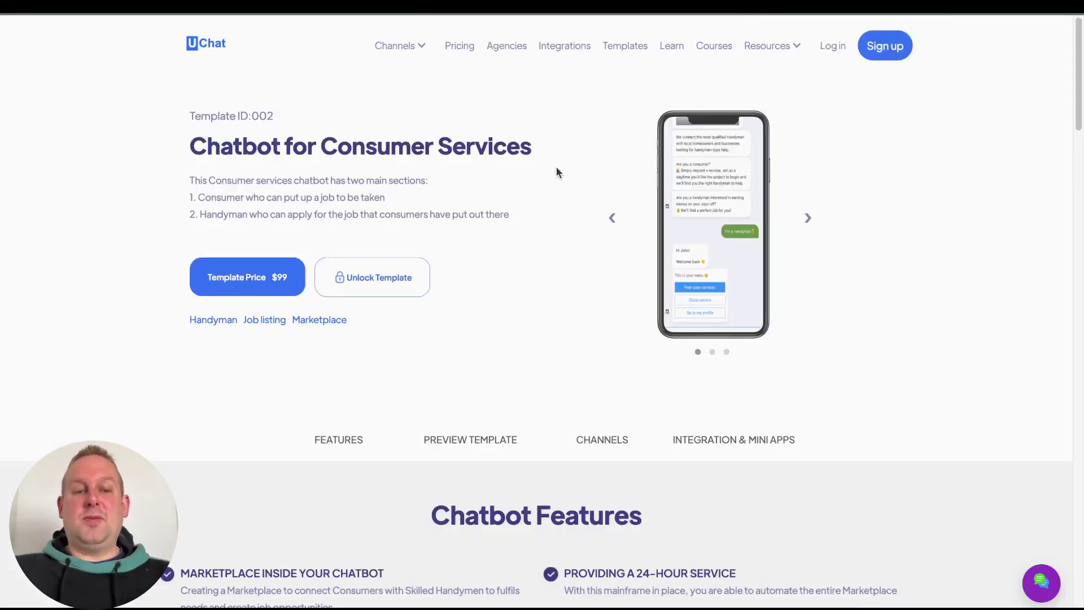
pyautogui.scroll(-1, 598, 129)
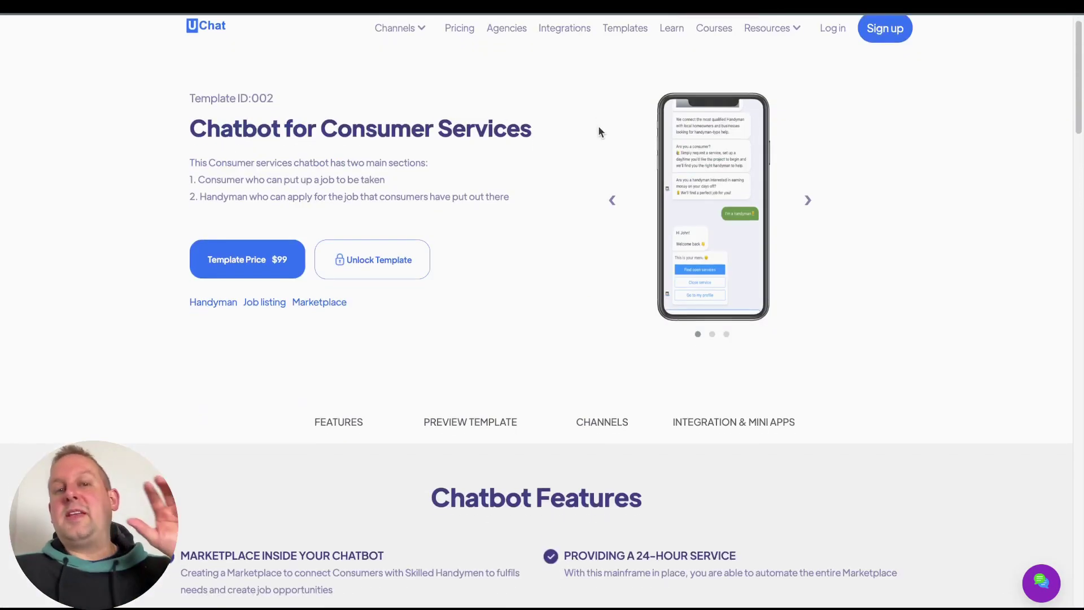
pyautogui.doubleClick(264, 100)
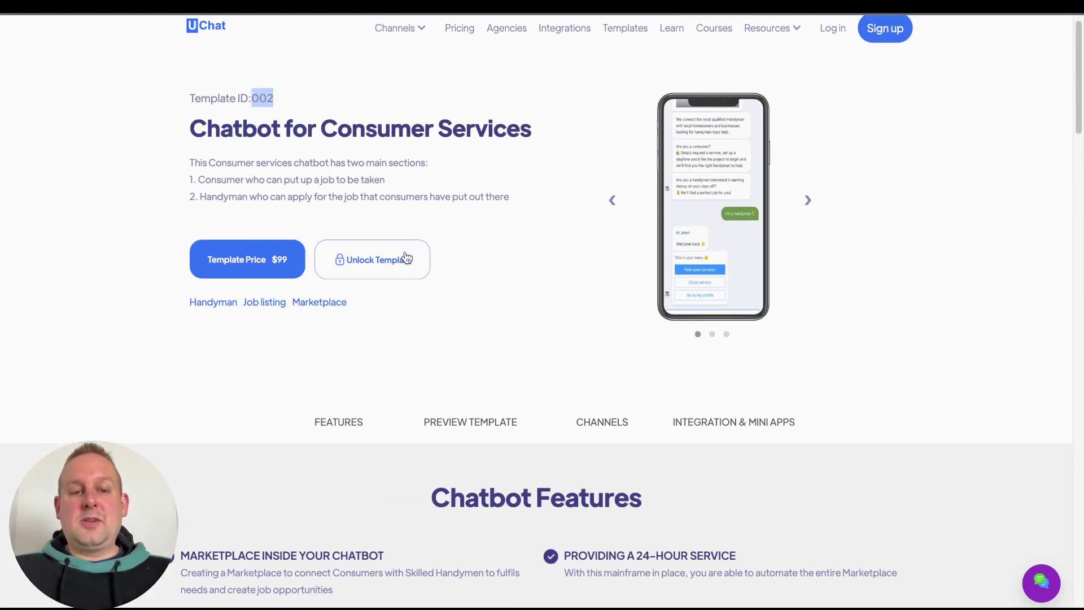
pyautogui.scroll(-5, 570, 305)
pyautogui.scroll(-2, 567, 305)
pyautogui.scroll(5, 542, 282)
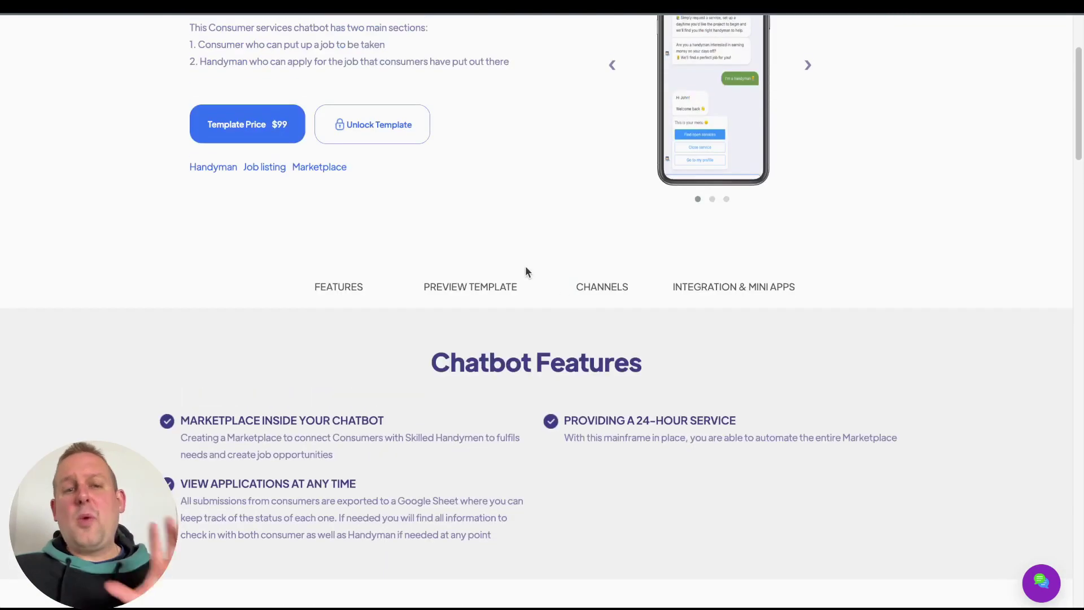
pyautogui.scroll(2, 503, 228)
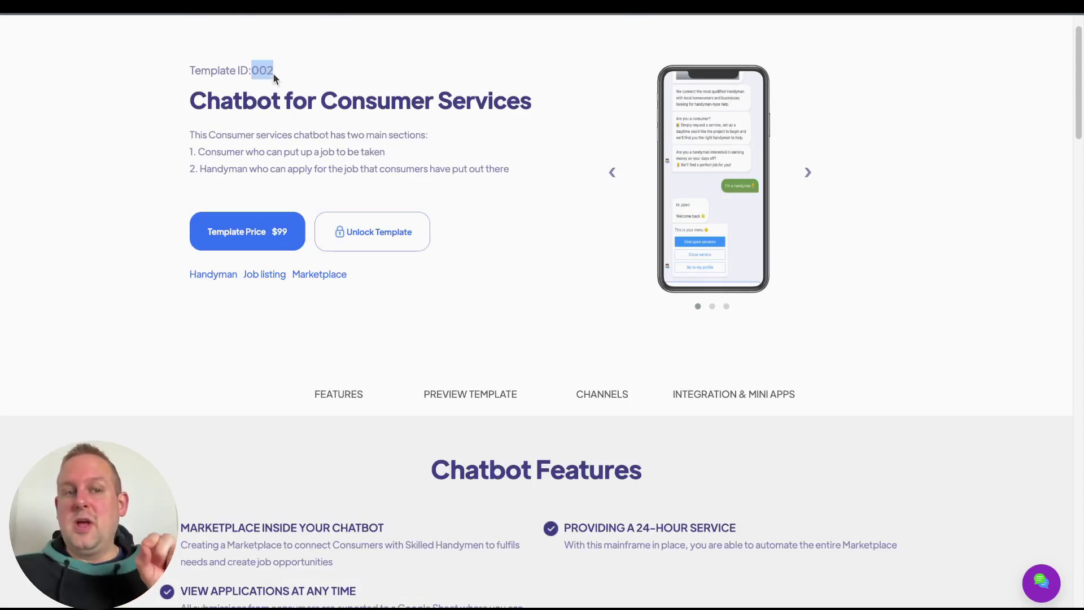
pyautogui.click(270, 72)
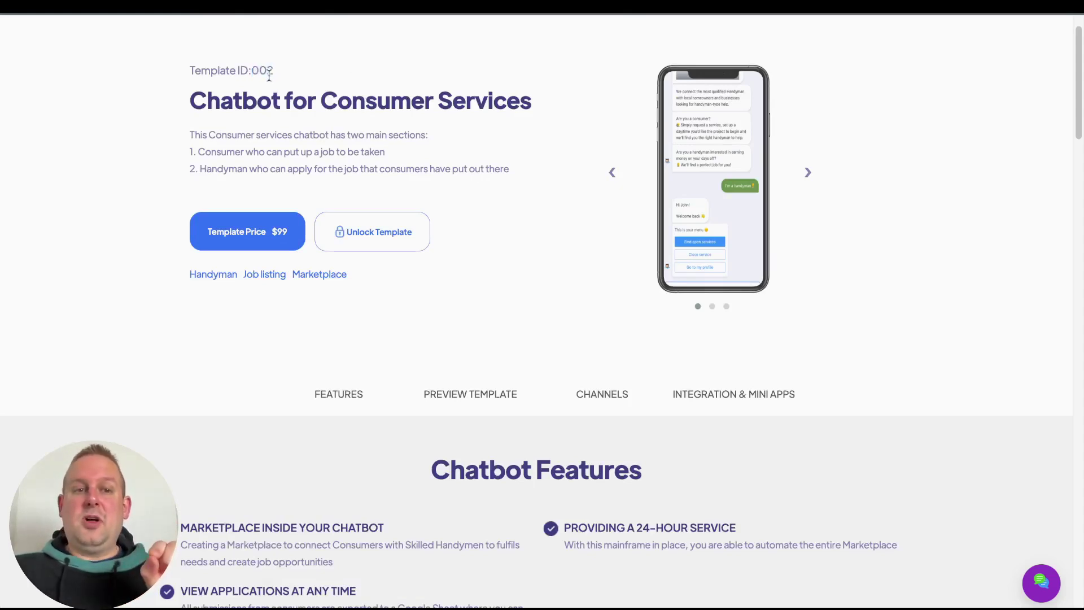
pyautogui.doubleClick(269, 72)
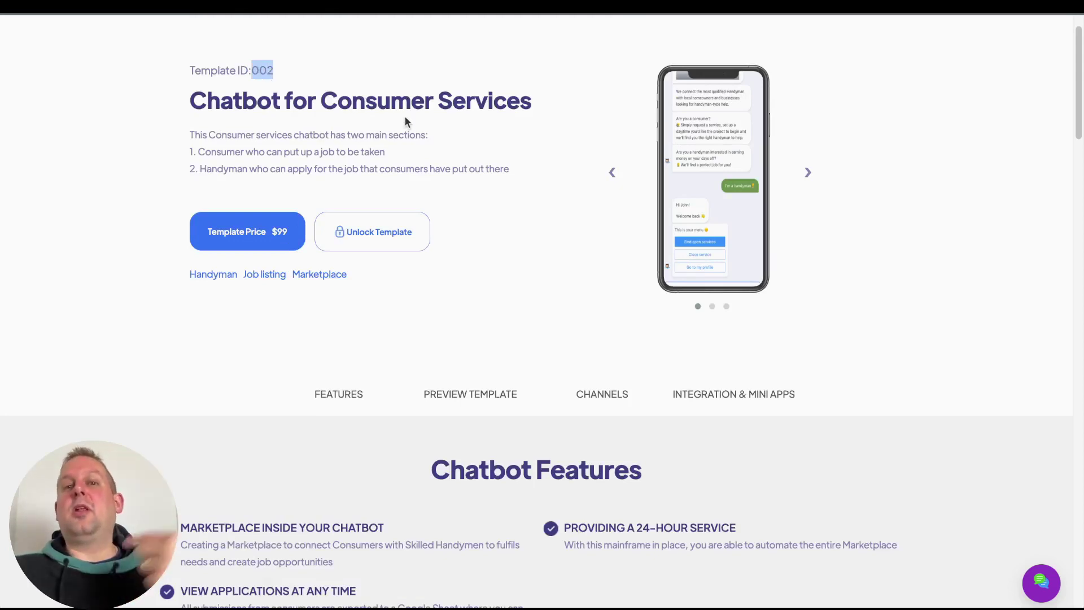
pyautogui.scroll(-8, 406, 111)
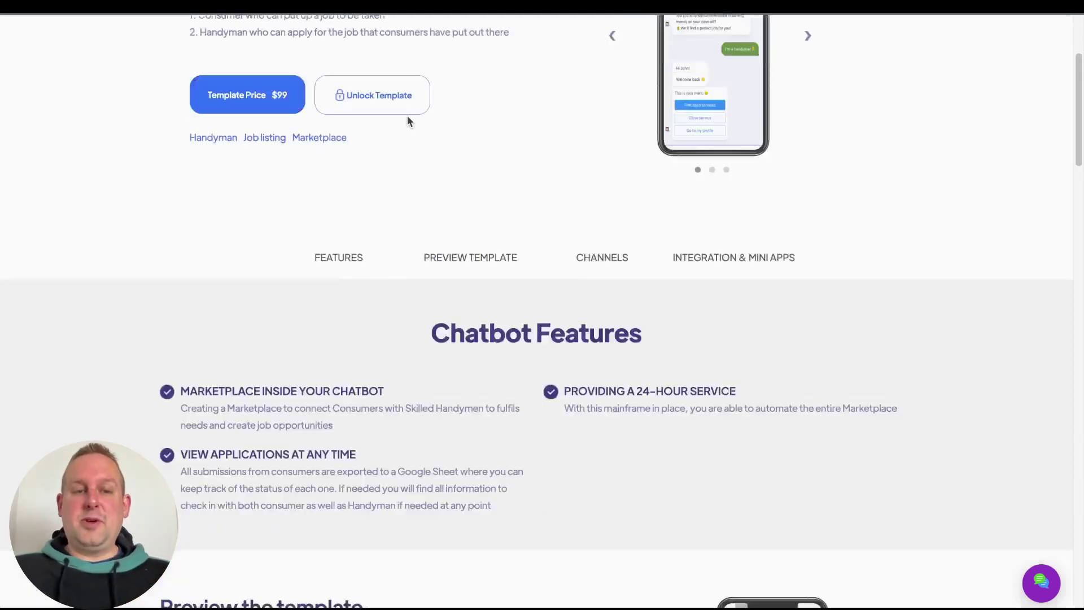
pyautogui.scroll(2, 523, 286)
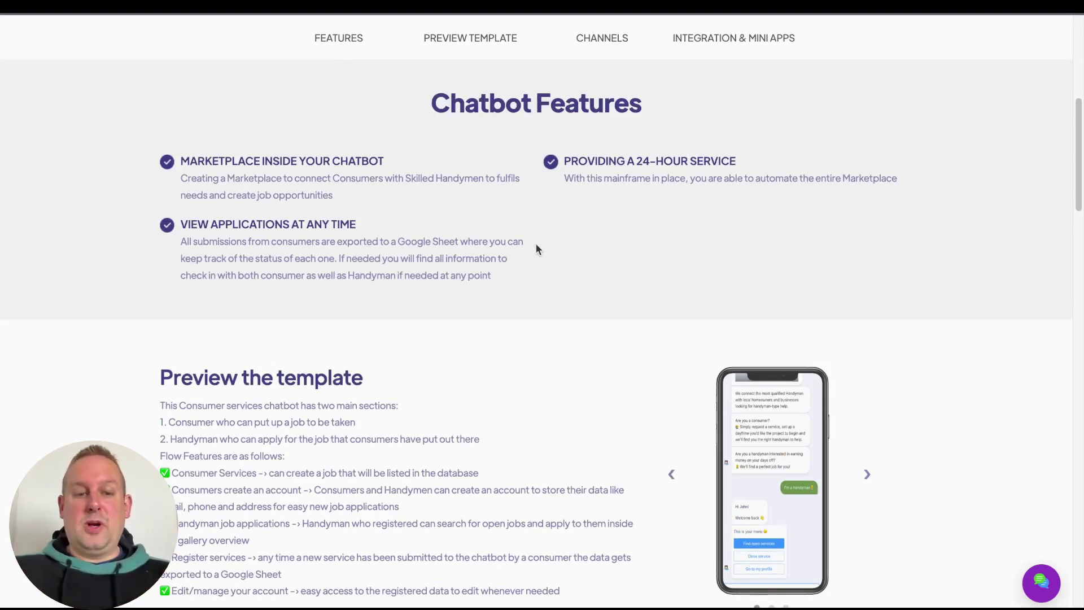
pyautogui.scroll(-4, 537, 249)
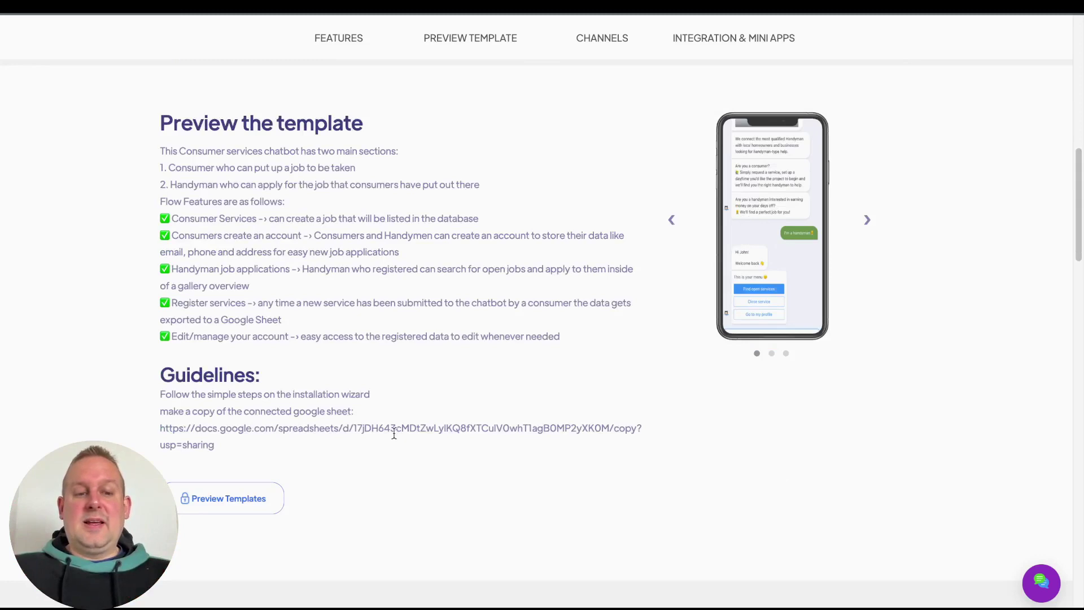
pyautogui.scroll(-5, 375, 377)
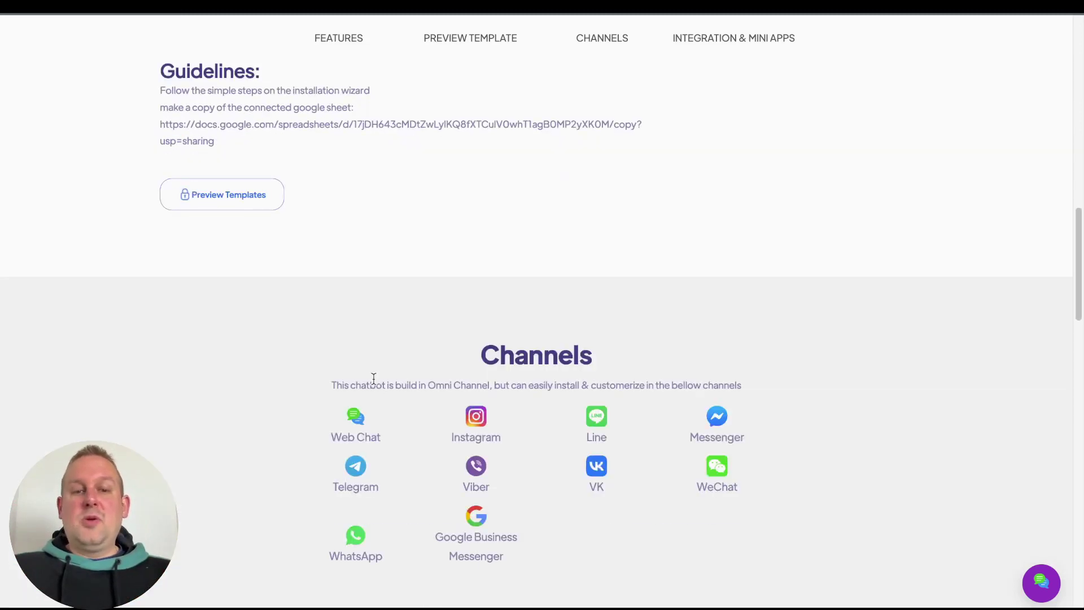
pyautogui.scroll(8, 374, 379)
pyautogui.scroll(2, 374, 378)
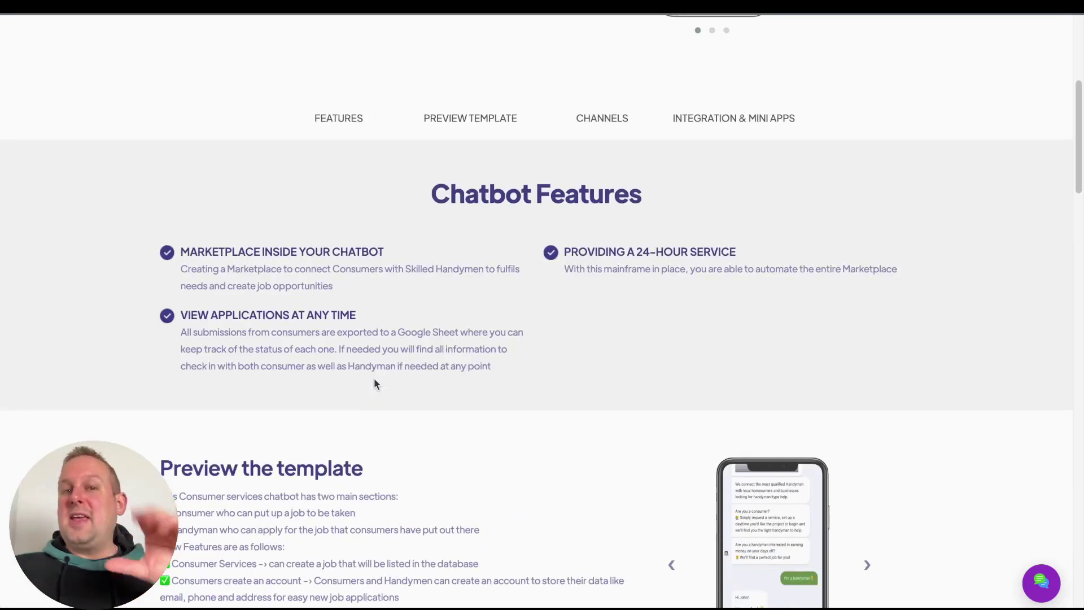
pyautogui.scroll(-1, 374, 377)
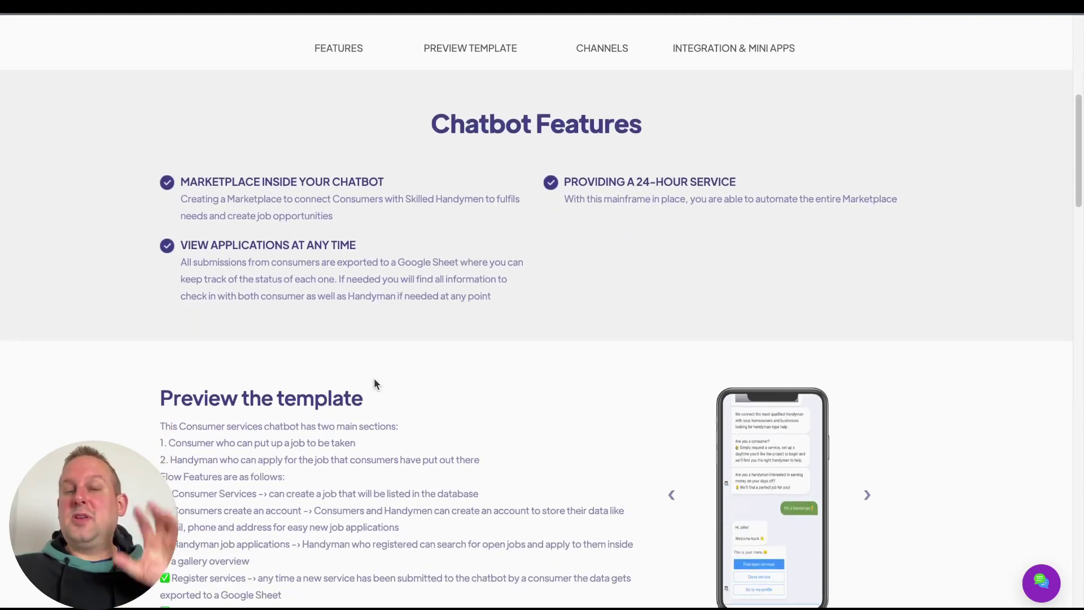